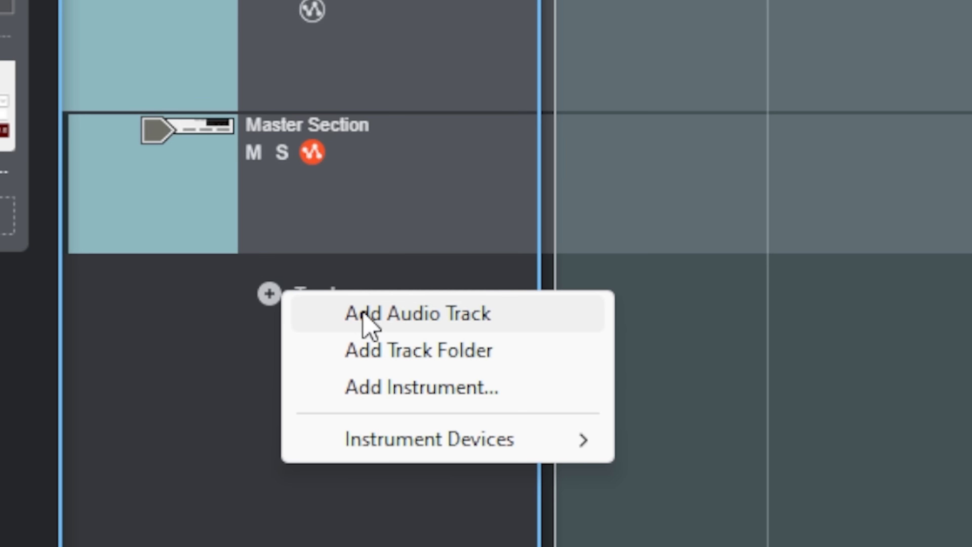
Add an audio track and place the song sample OD_drum_loop_2_72bpm-95 at bar 1 of the arrangement.
click(363, 313)
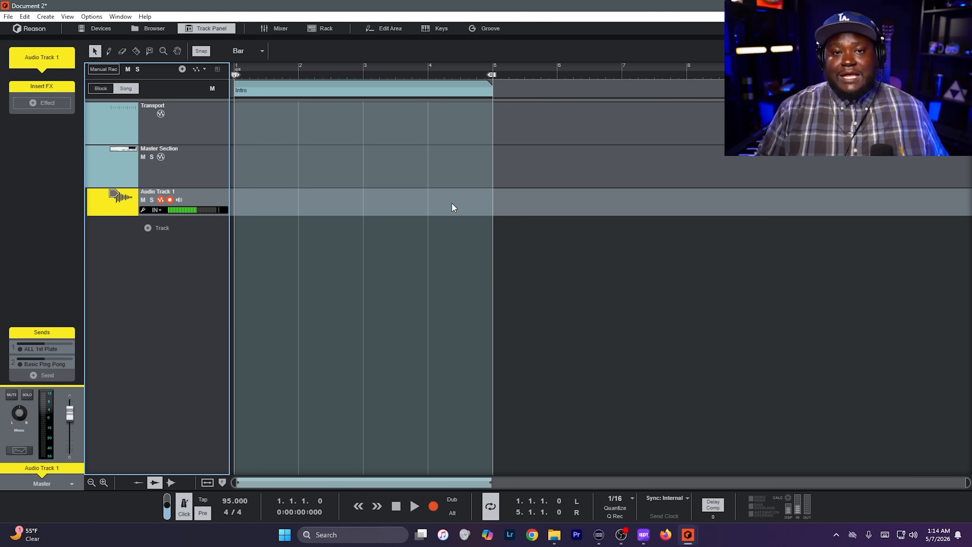
key(F3)
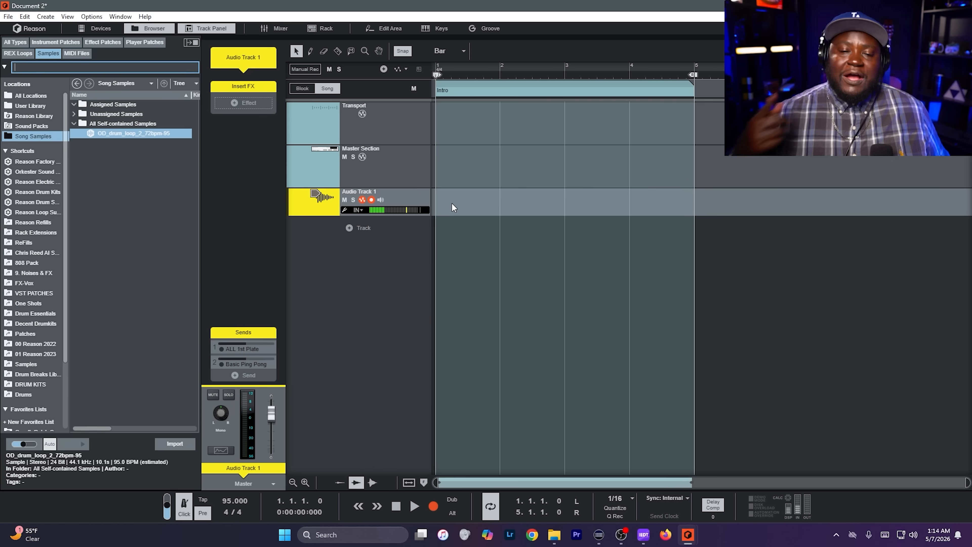
click(128, 138)
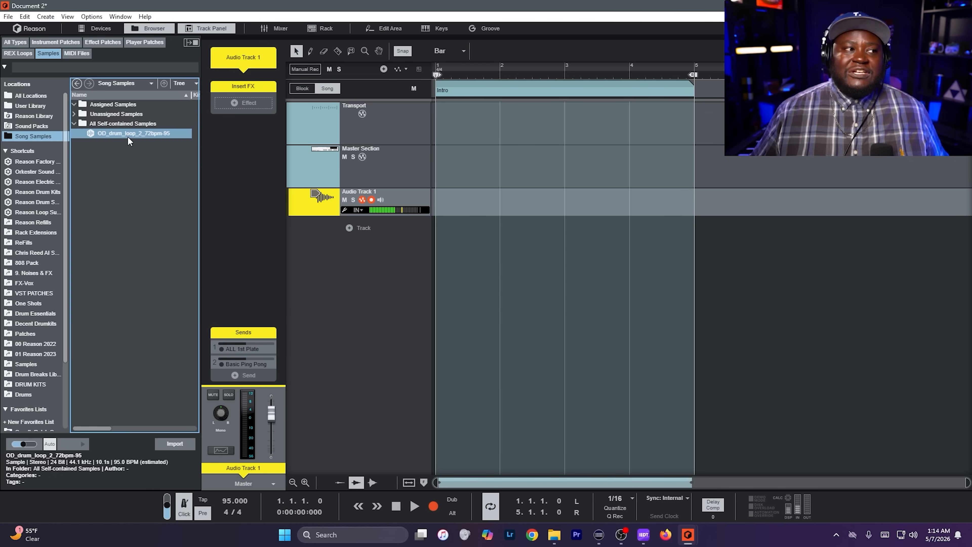
drag(128, 141, 445, 221)
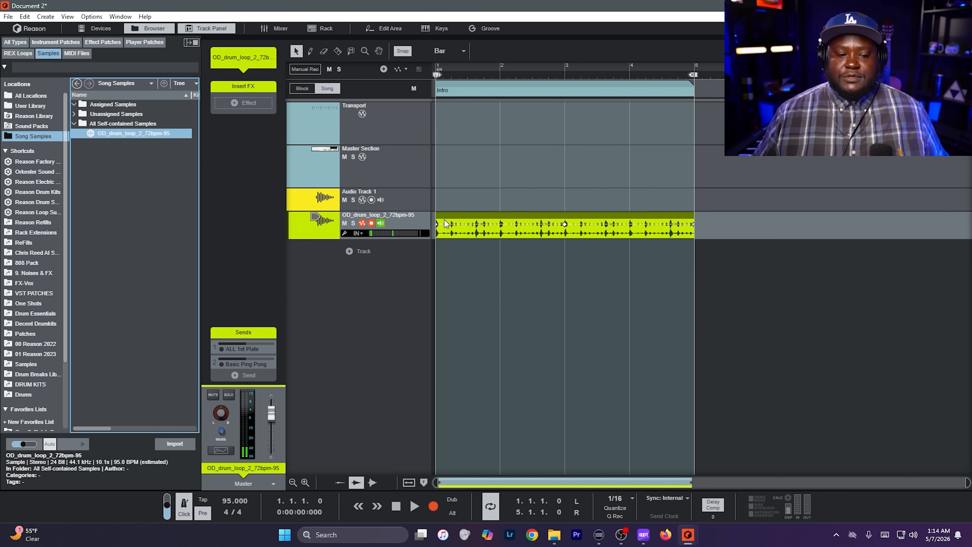
Play the drum loop and open the clip's original tempo for editing.
key(space)
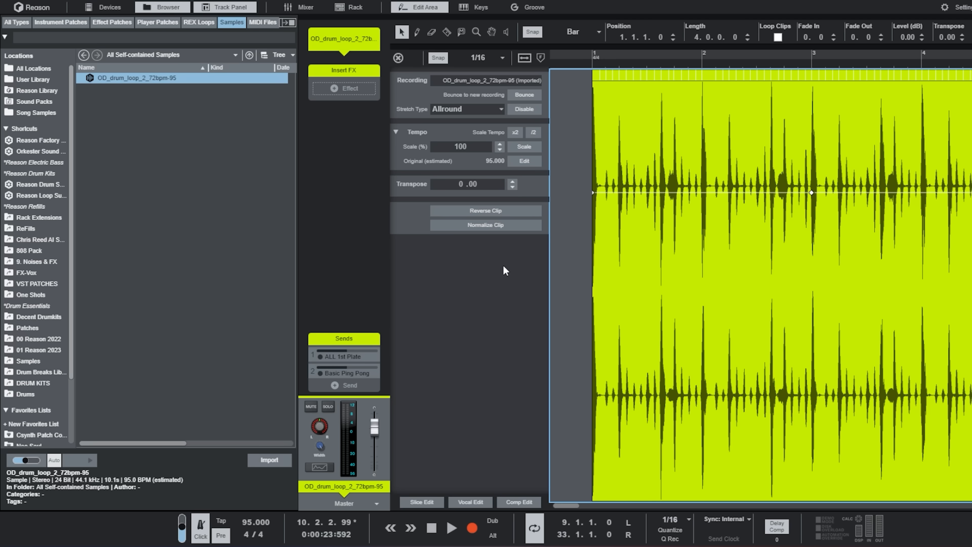
click(525, 163)
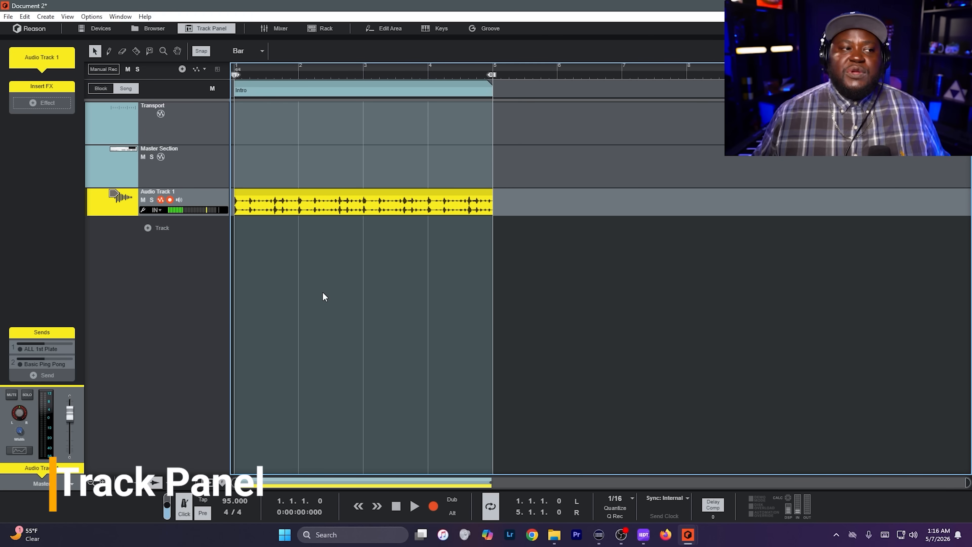
Switch on the ALL 1st Plate send for Audio Track 1.
click(30, 149)
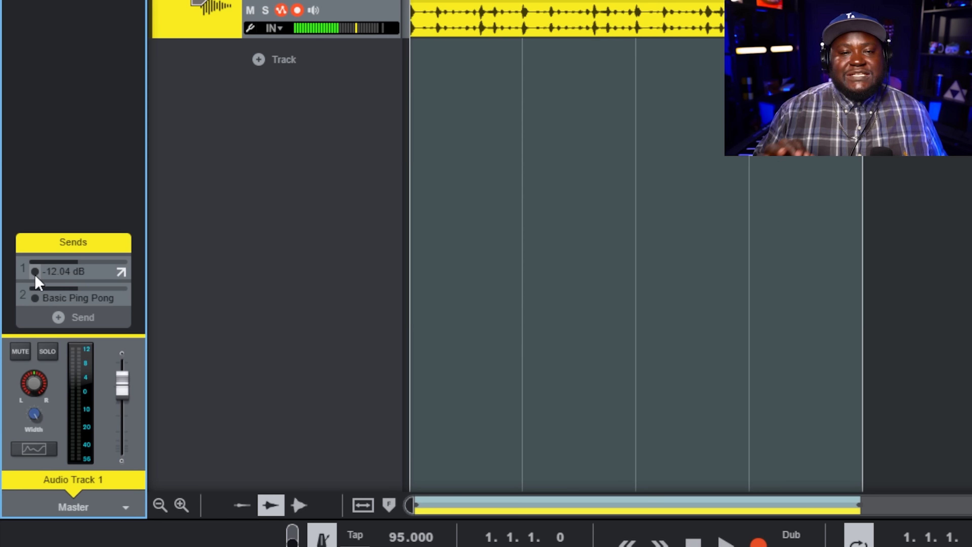
click(36, 275)
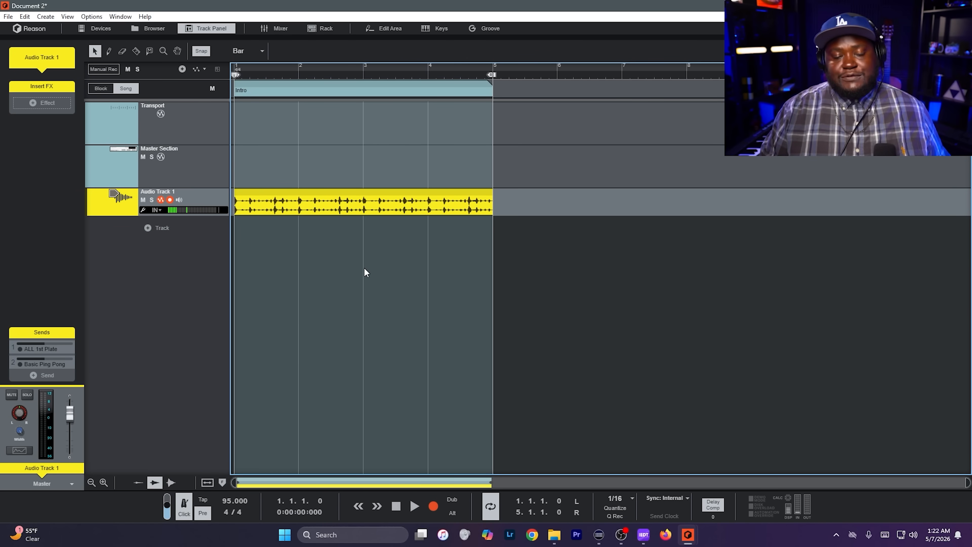
Filter the instrument patches in the Reason Factory Sound Bank by Keys: Piano with the Soft and Organic tags.
key(F3)
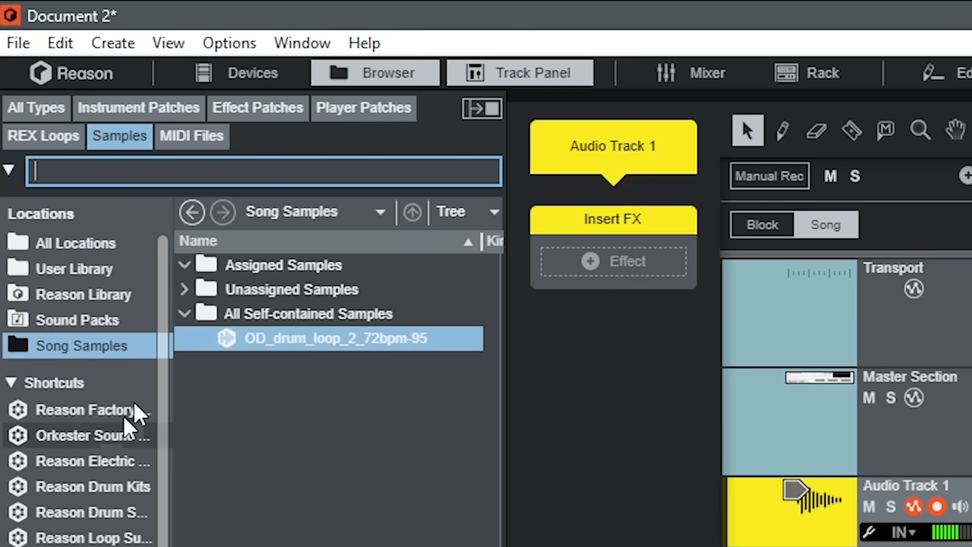
click(55, 164)
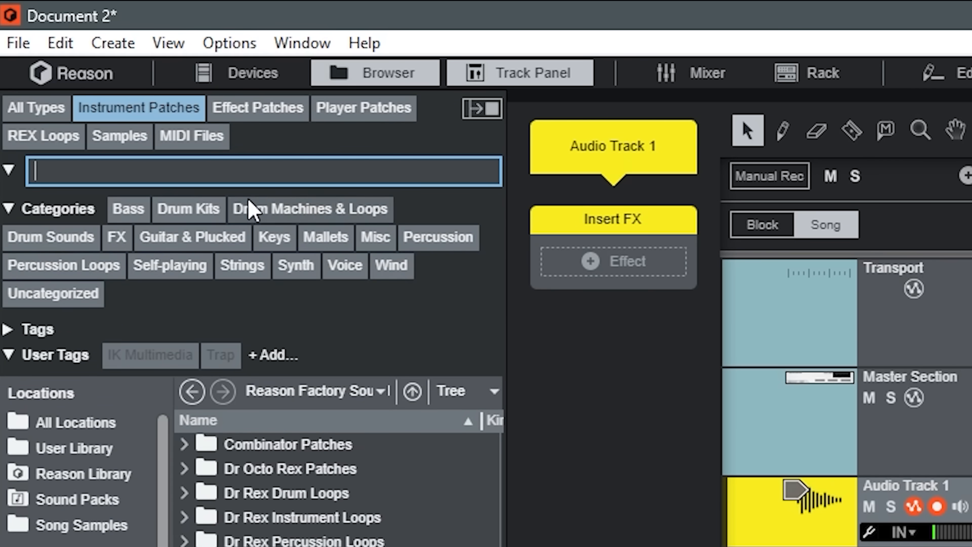
click(274, 236)
click(278, 325)
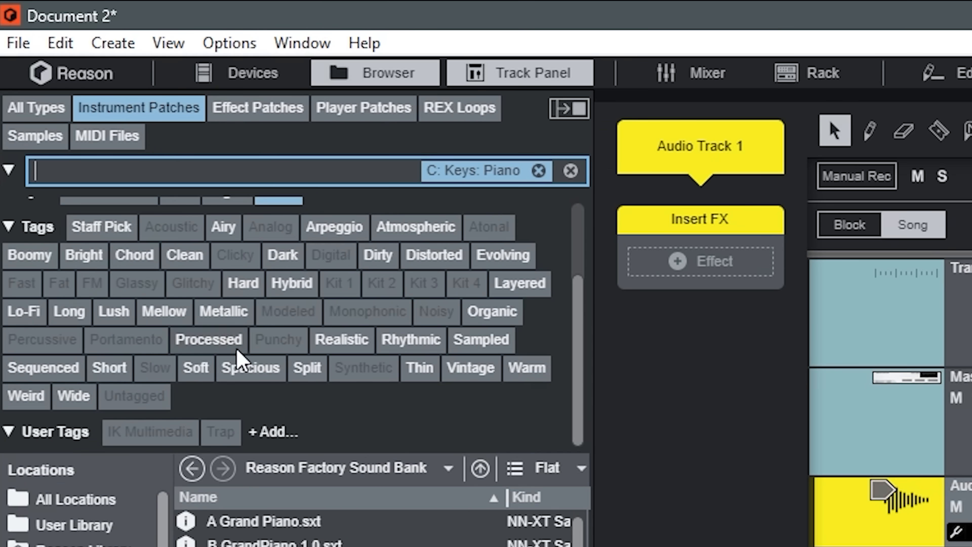
click(202, 370)
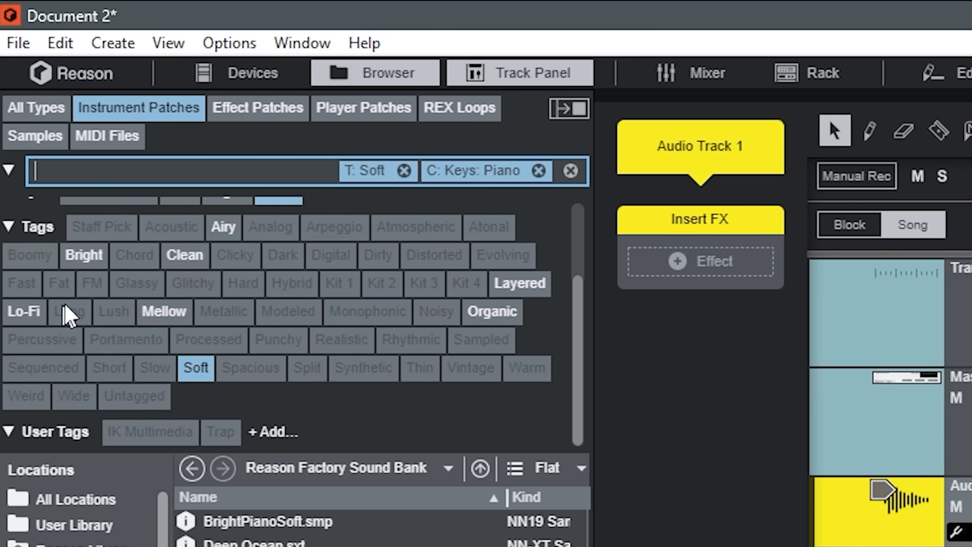
click(482, 314)
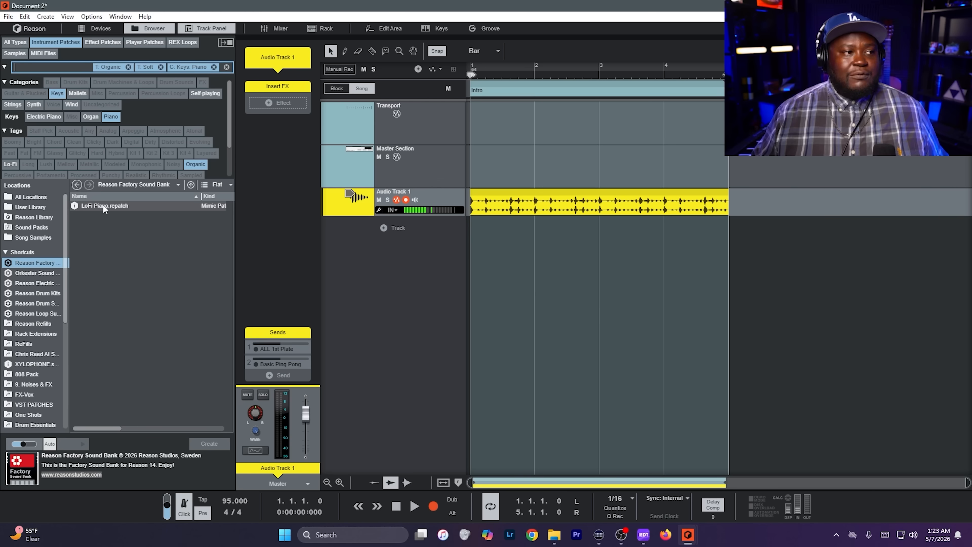
Create a new instrument track below Audio Track 1 from the LoFi Piano patch.
click(102, 206)
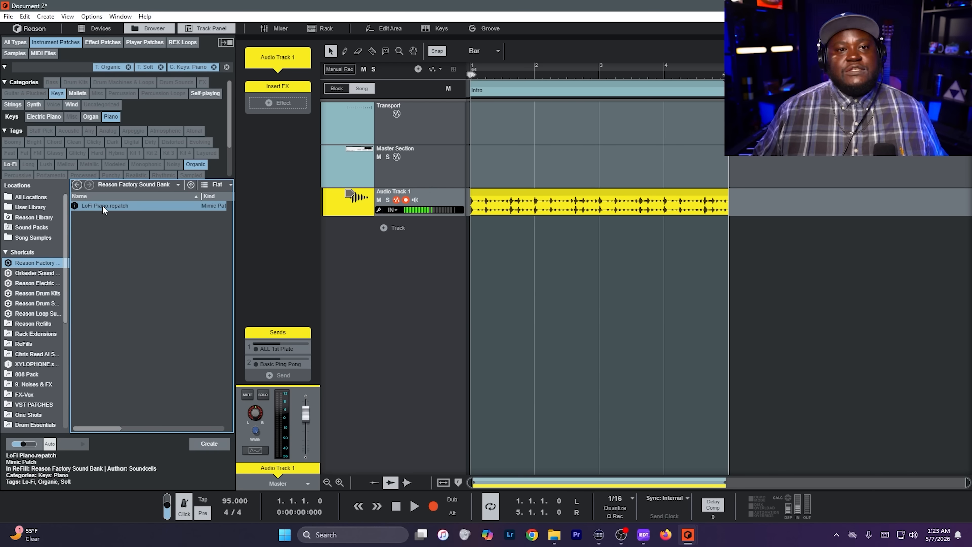
drag(88, 206, 416, 259)
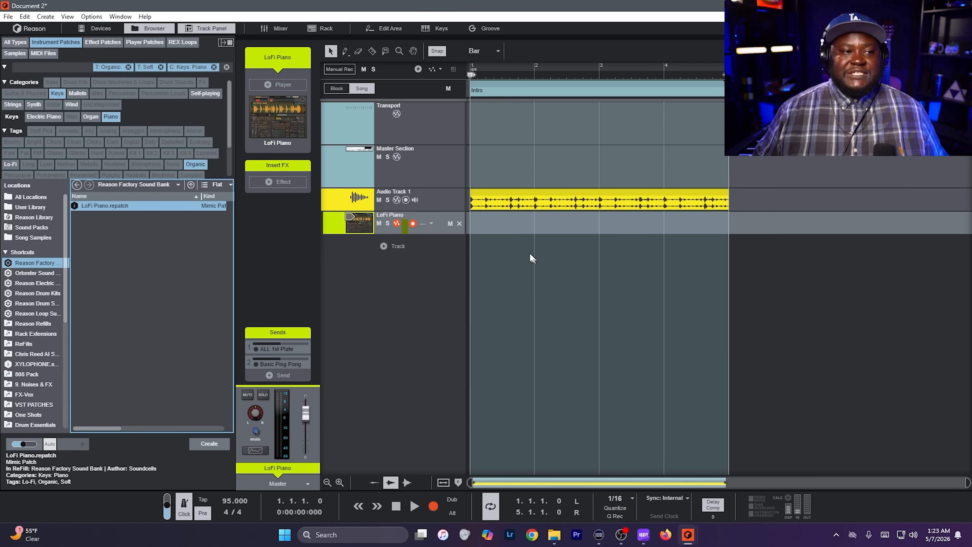
key(ctrl+e)
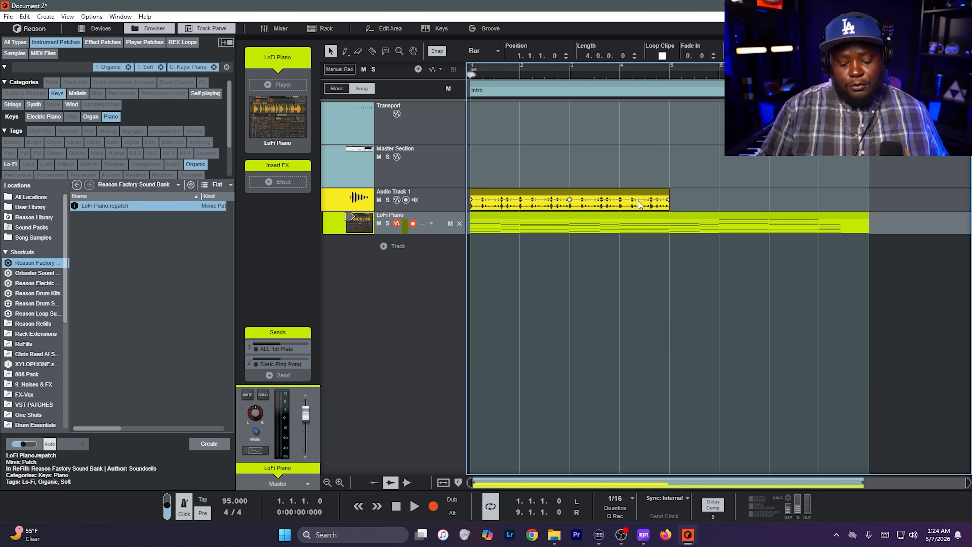
Duplicate the four-bar drum clip to bar 5 and delete the copy.
key(ctrl+d)
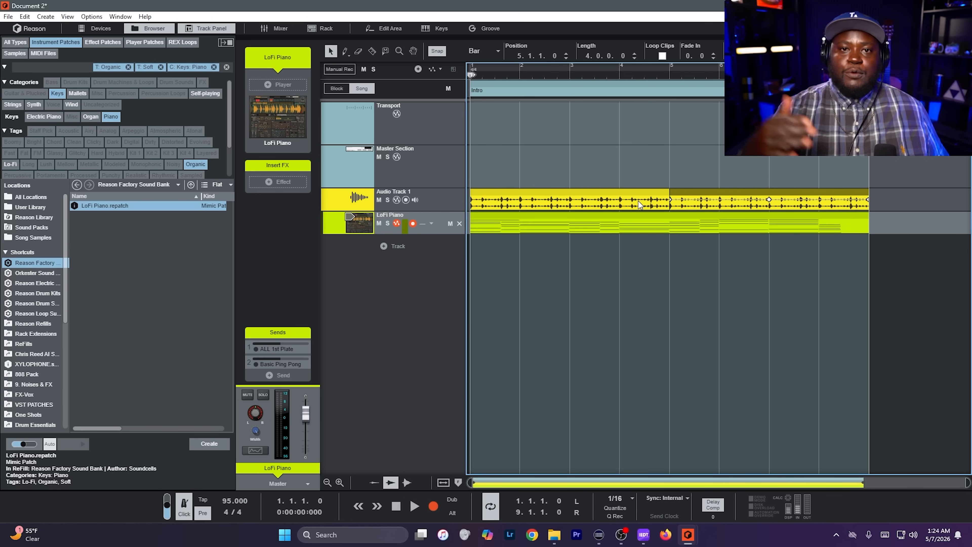
key(Delete)
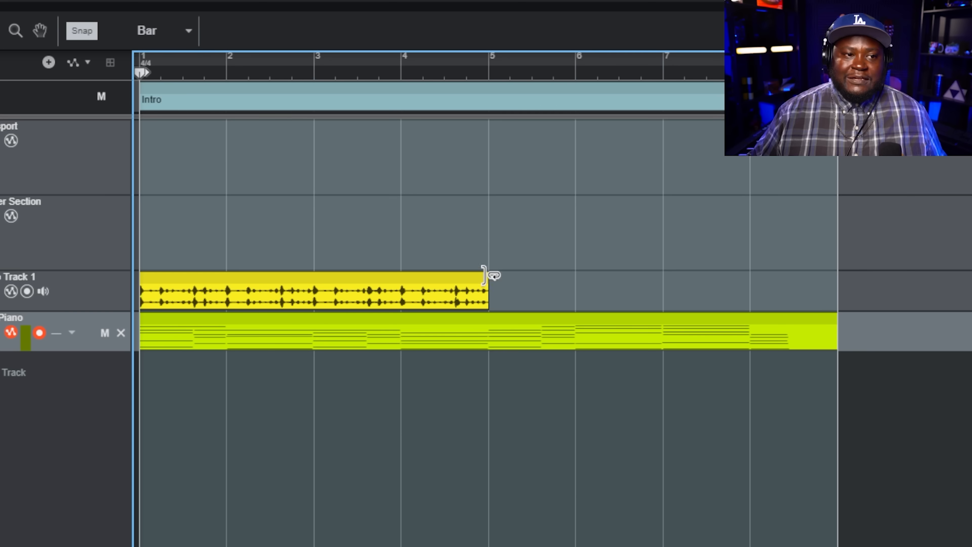
Try extending the drum clip as a loop to eight bars, and undo the extension.
drag(484, 275, 804, 285)
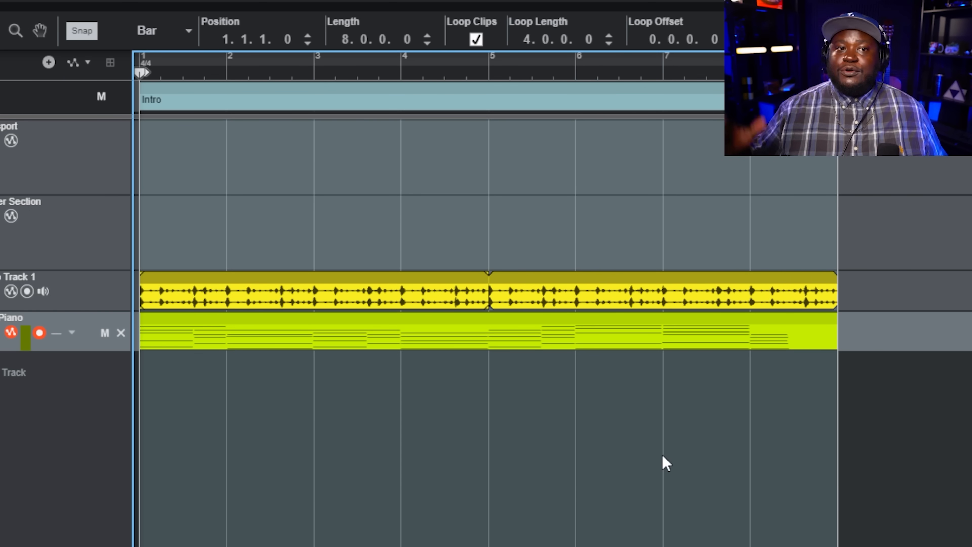
key(ctrl+z)
click(396, 256)
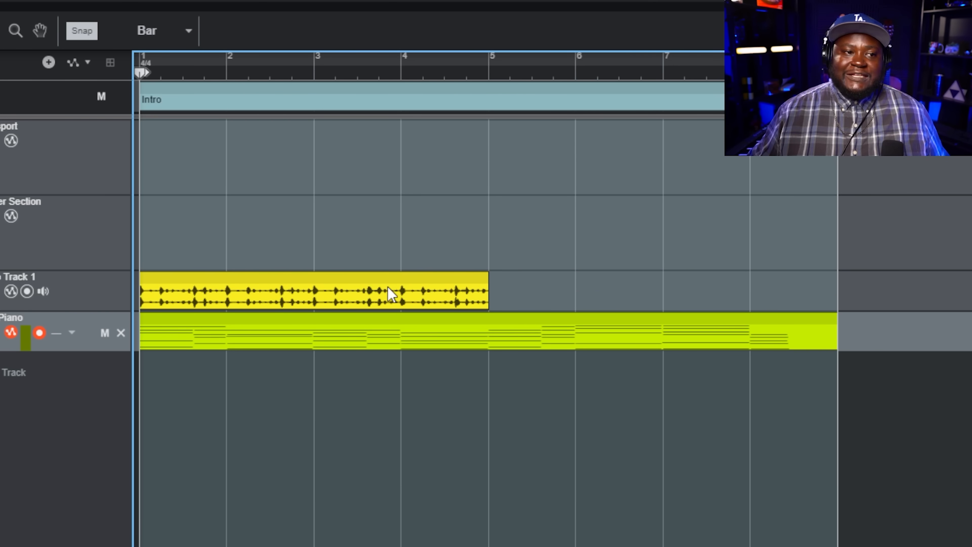
Turn on clip looping for the drum clip and extend it to eight bars so it matches the piano clip.
click(391, 292)
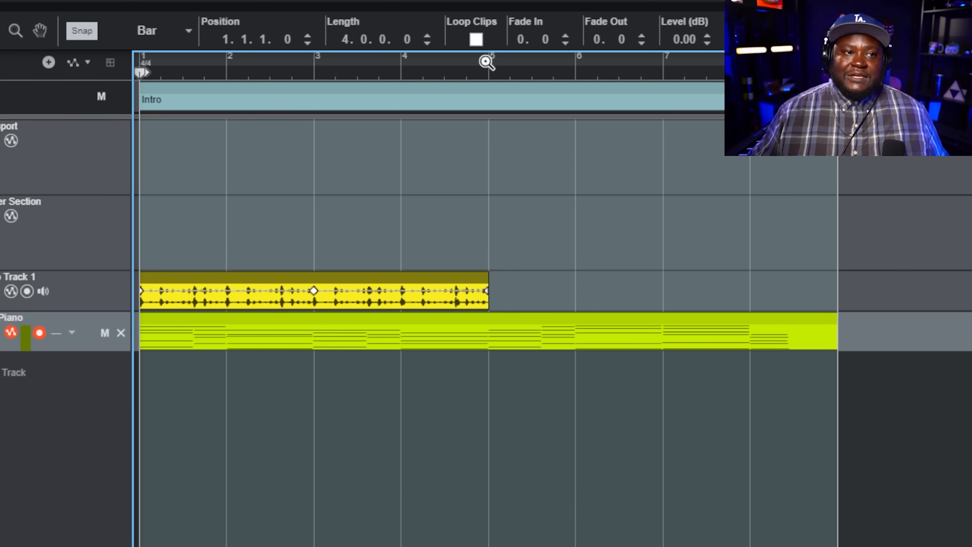
click(476, 40)
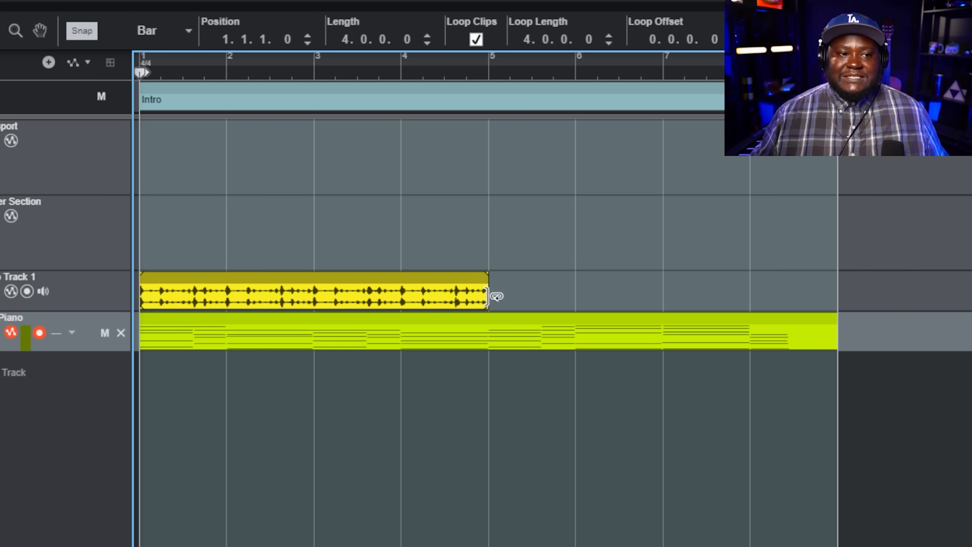
drag(492, 291, 787, 325)
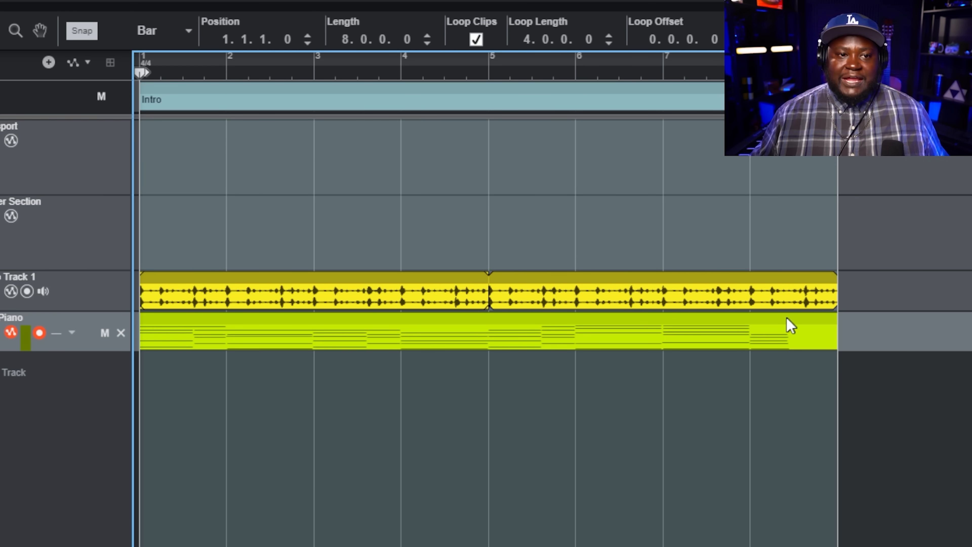
click(484, 450)
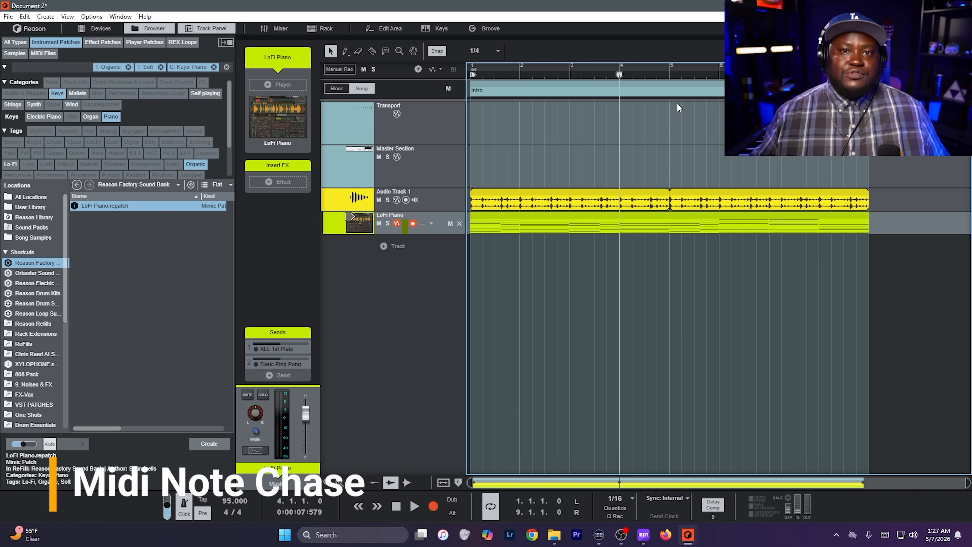
Play the LoFi Piano clip from position 4.3.1, midway through the held notes.
click(91, 17)
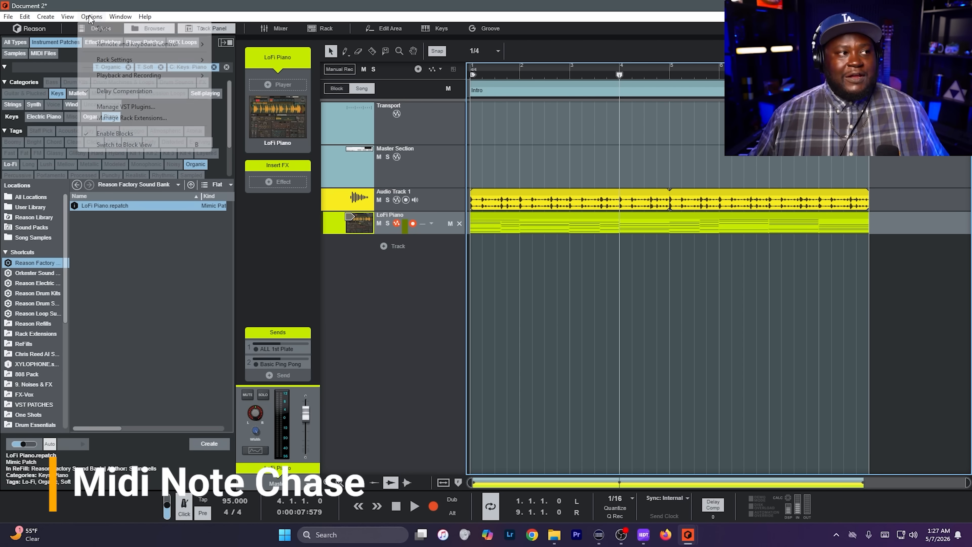
mouse_move(130, 80)
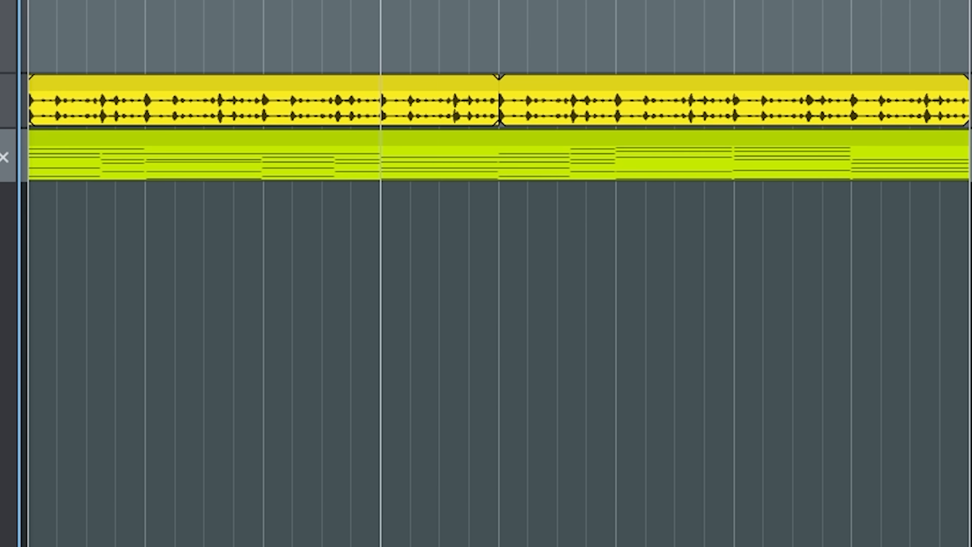
click(645, 72)
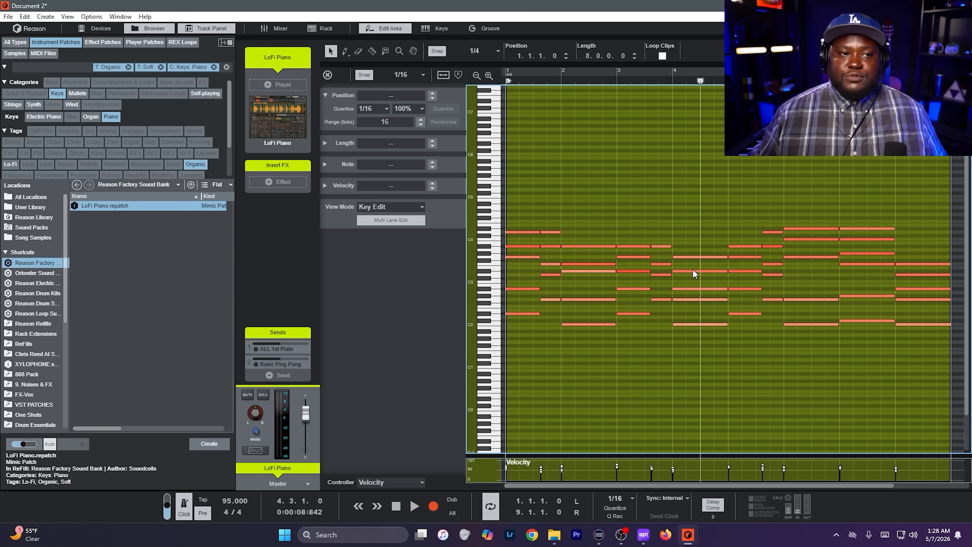
key(space)
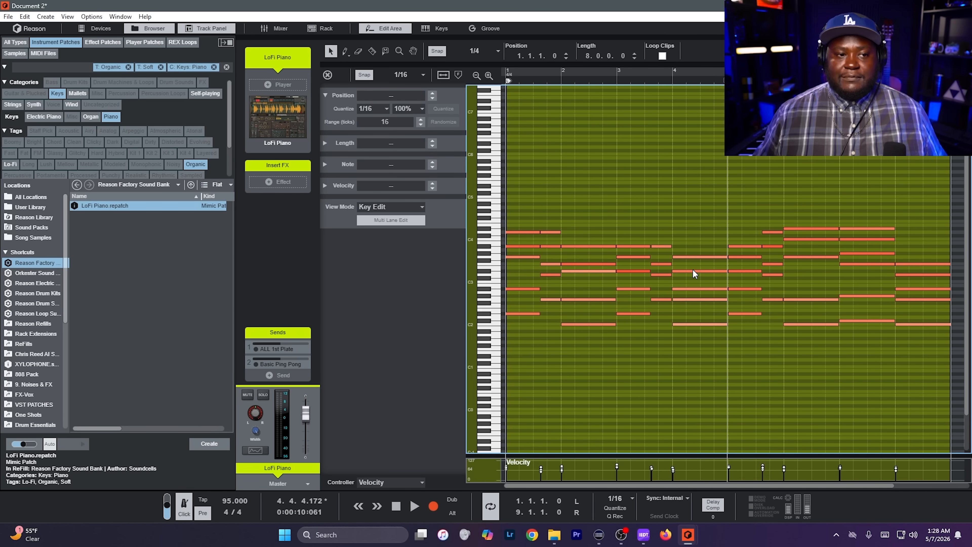
key(space)
Toggle the MIDI note chase option in the playback and recording settings.
click(90, 18)
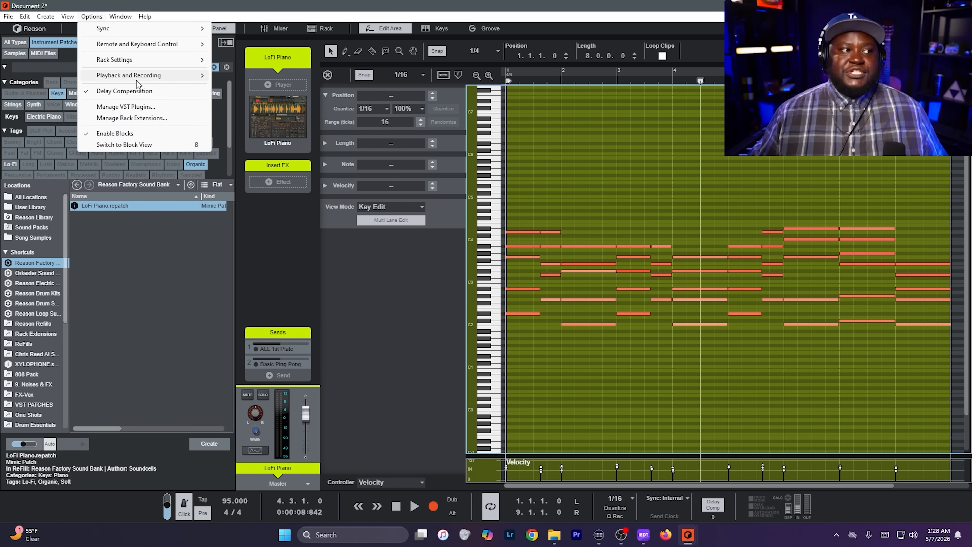
mouse_move(148, 77)
click(253, 79)
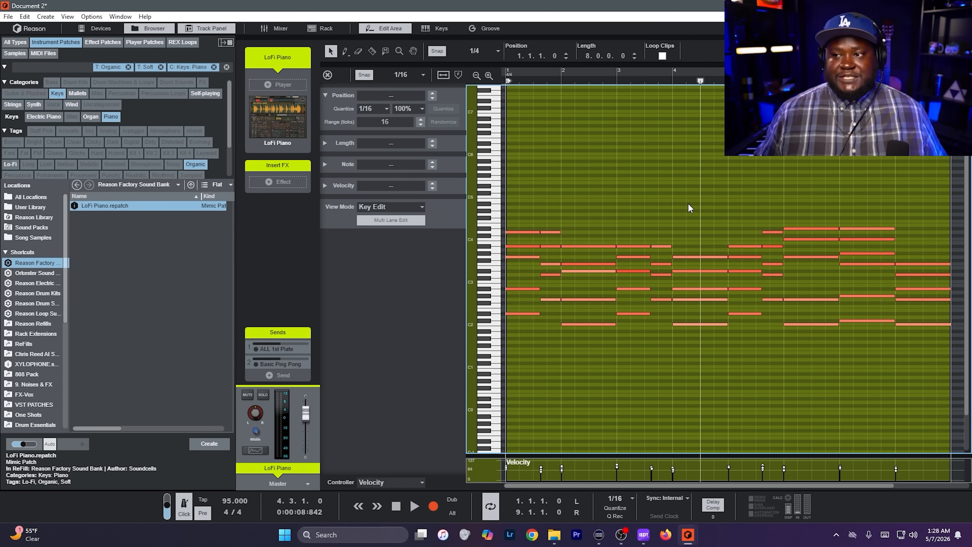
Play the piano clip from position 4.3.1 and from 2.2.4 to check how the held notes sound.
key(space)
key(space)
key(space)
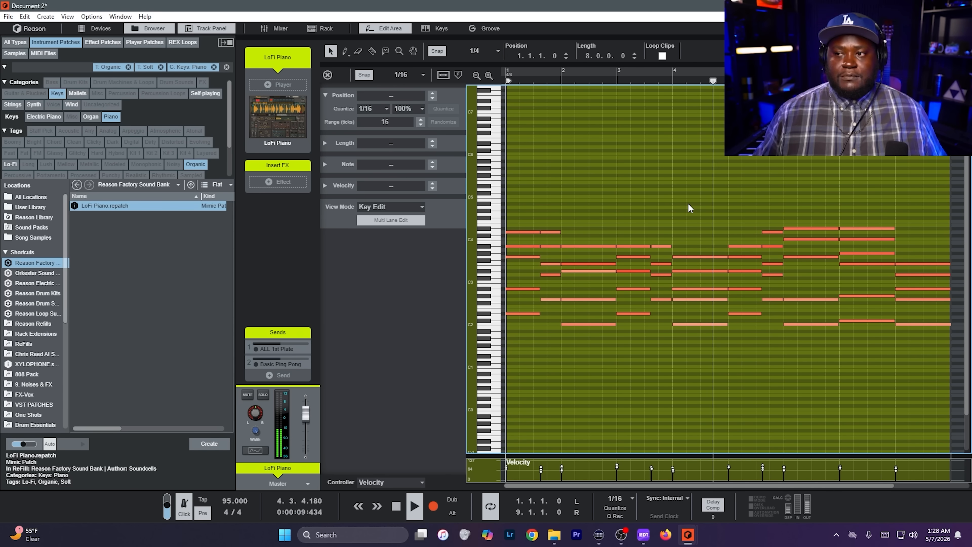
key(space)
click(586, 80)
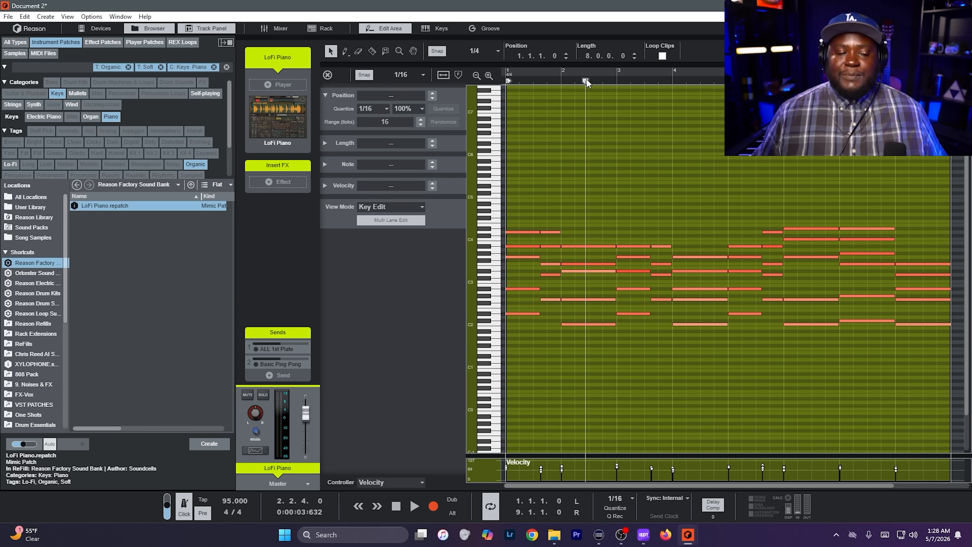
key(space)
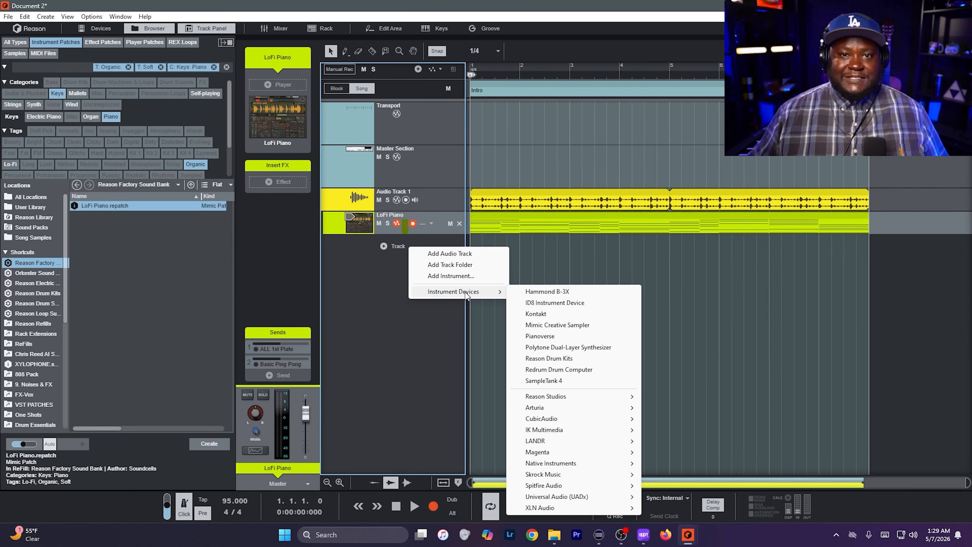
Add a Monotone Bass Synthesizer instrument track below the LoFi Piano track.
mouse_move(562, 396)
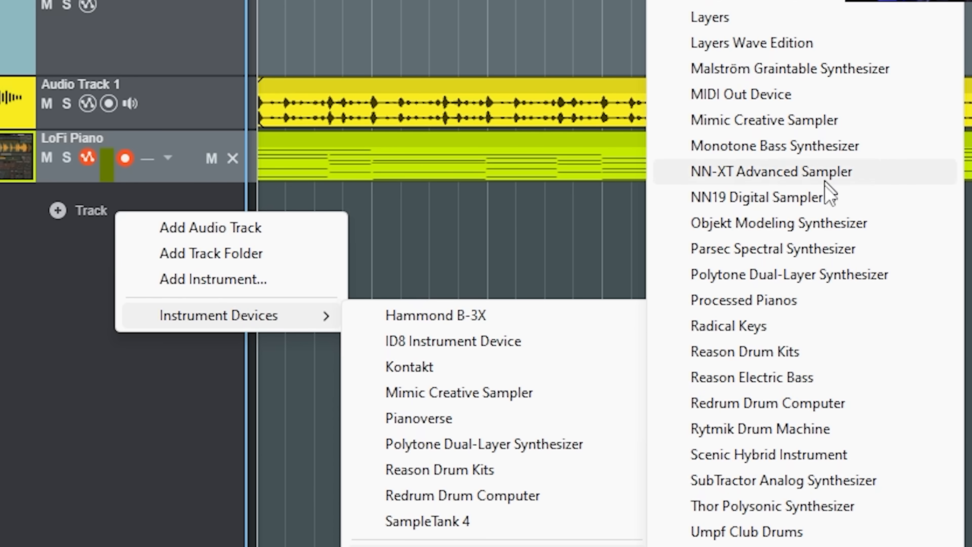
click(770, 146)
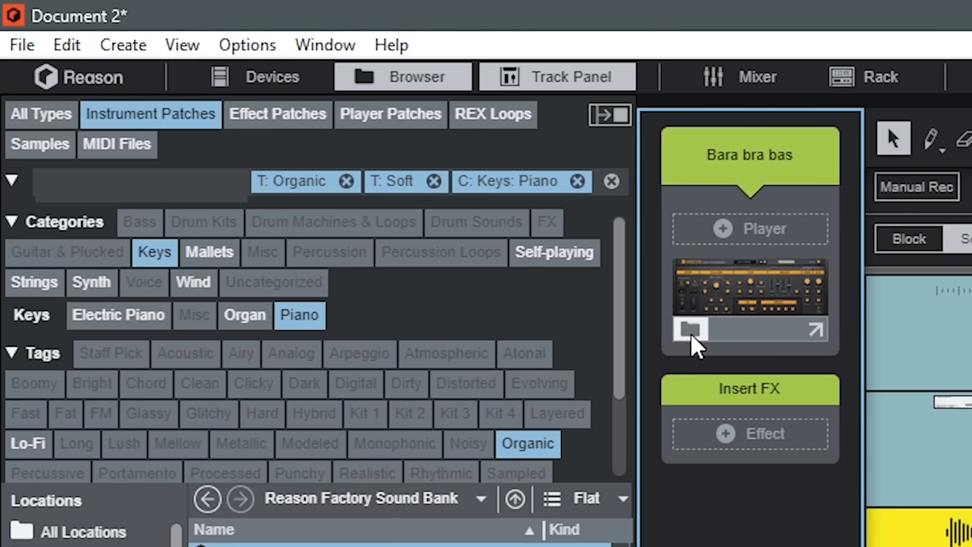
Load the House Classic 1 patch into the Monotone Bass Synthesizer from its patch list.
click(520, 253)
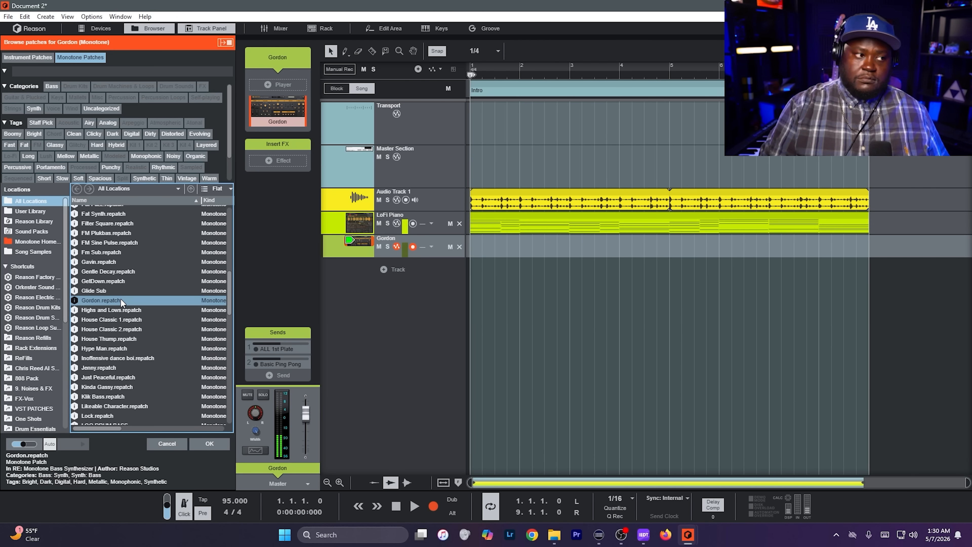
key(Down)
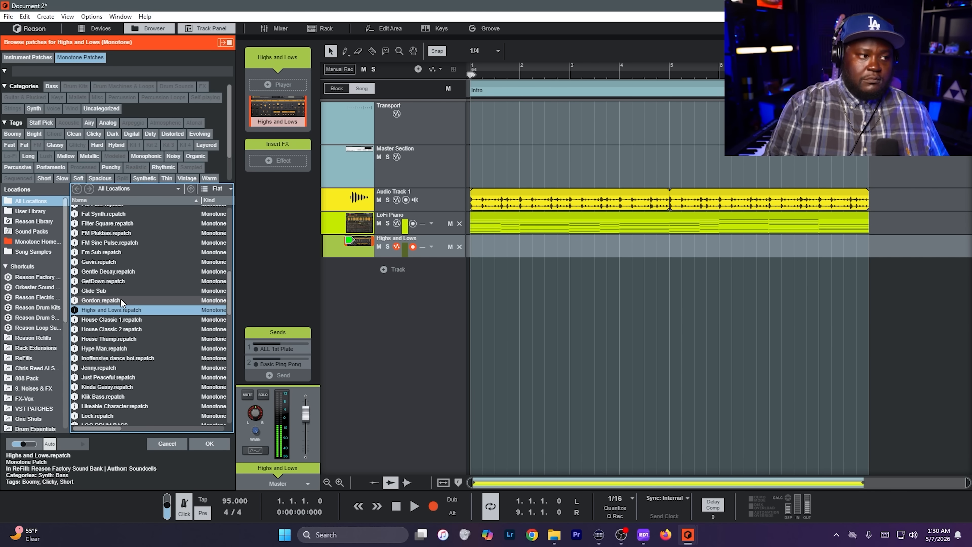
key(Down)
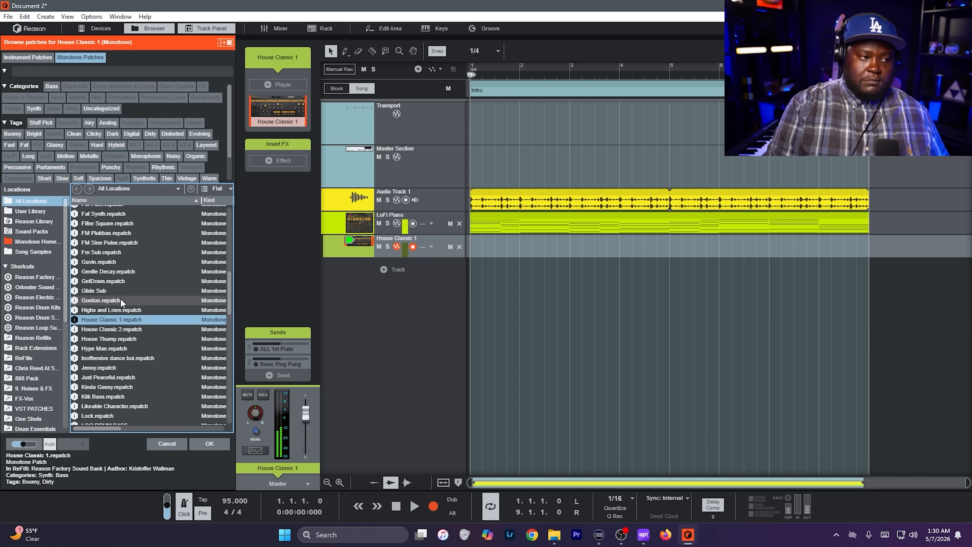
key(Return)
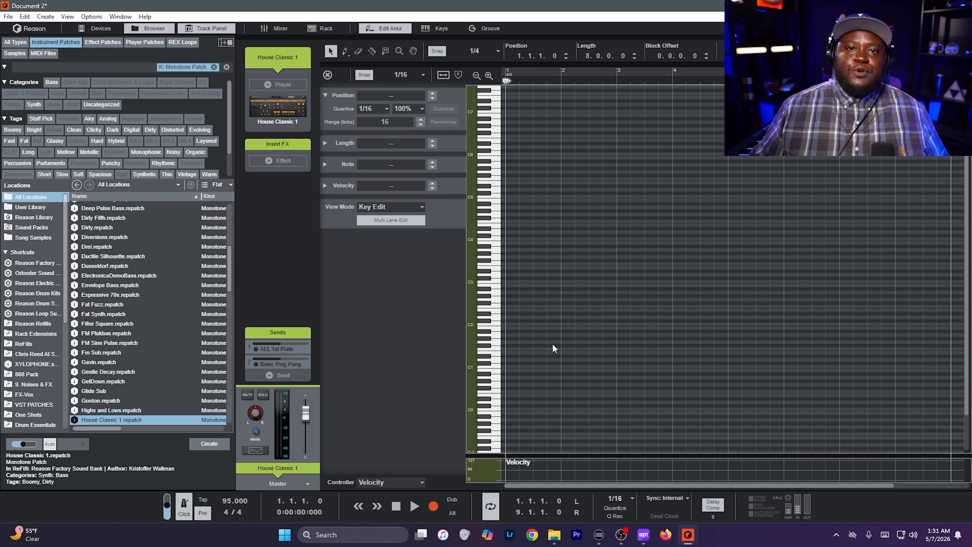
Record an eight-bar bass line on the House Classic 1 track from the song start.
key(shift+Return)
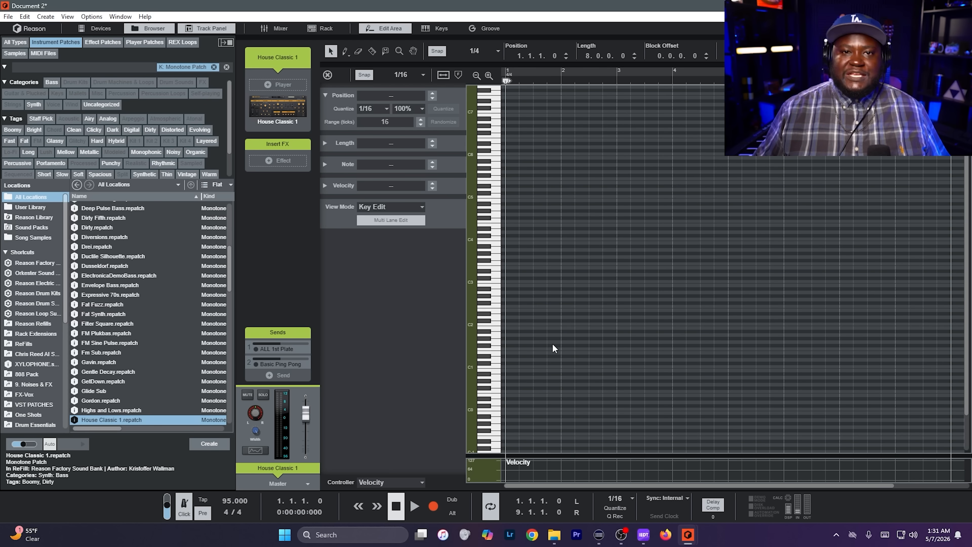
key(ctrl+Return)
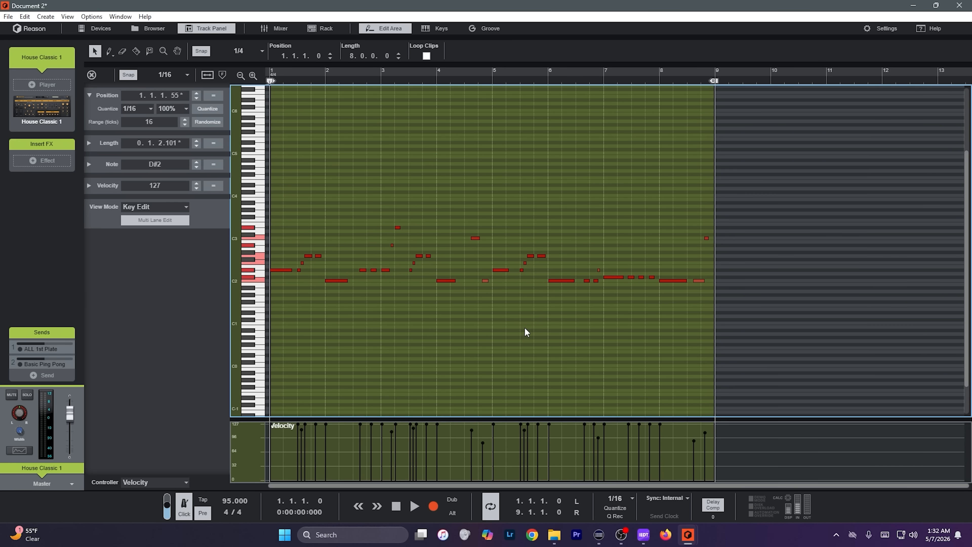
Quantize all the bass notes in the recorded clip to 1/16 at 100%.
click(525, 328)
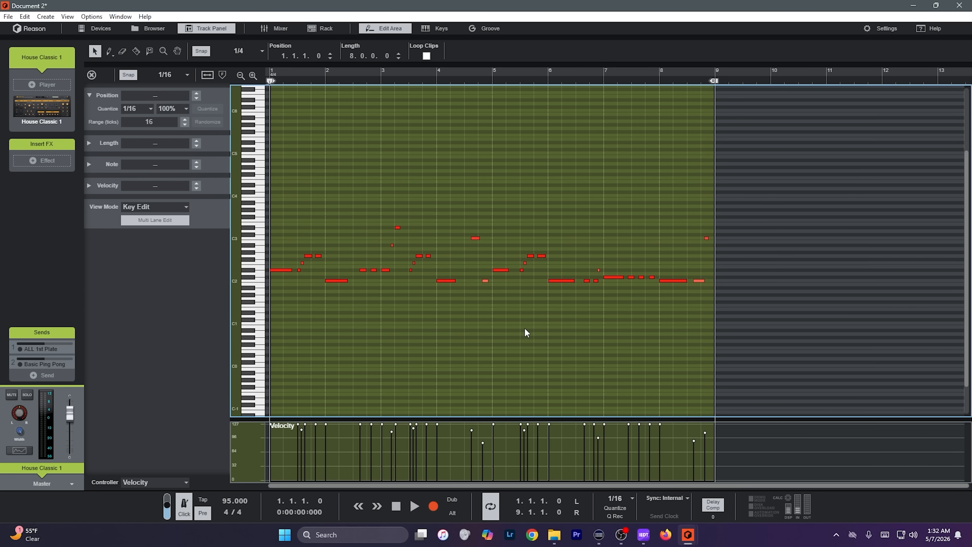
key(ctrl+a)
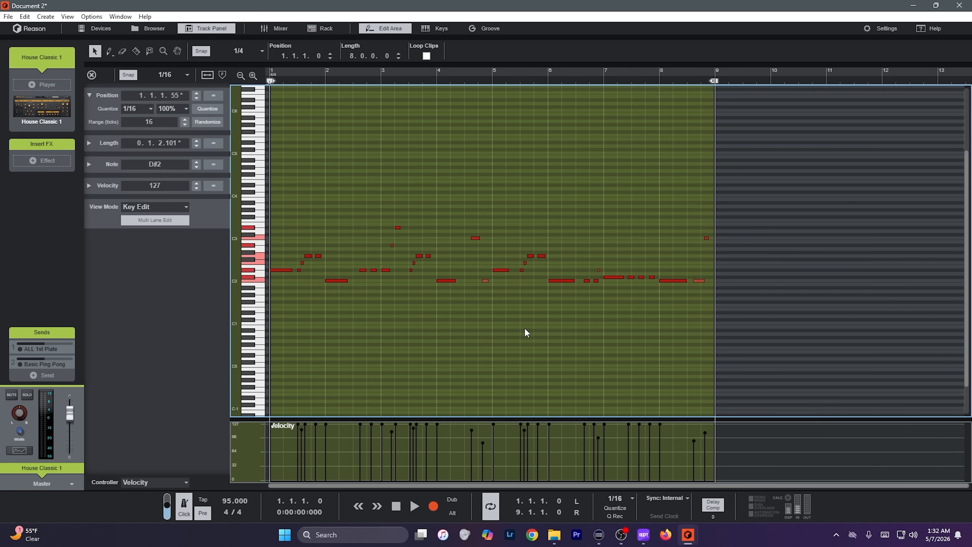
key(ctrl+k)
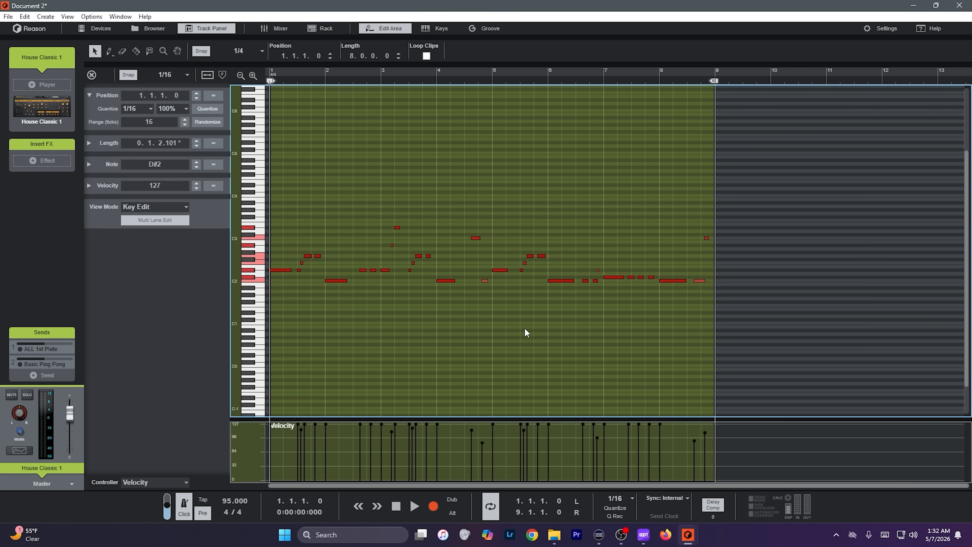
Set the velocity of all the selected bass notes equally to 100.
click(88, 186)
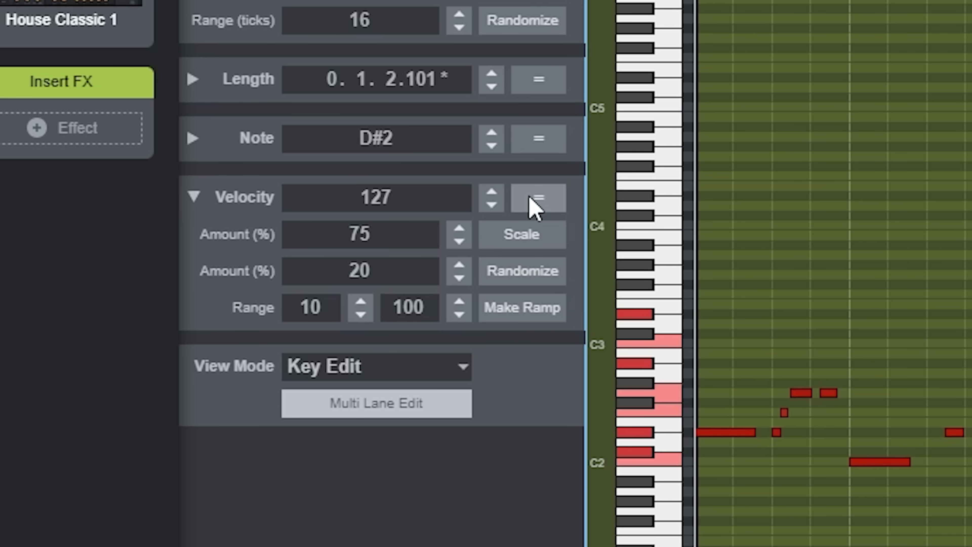
click(158, 184)
drag(383, 230, 405, 344)
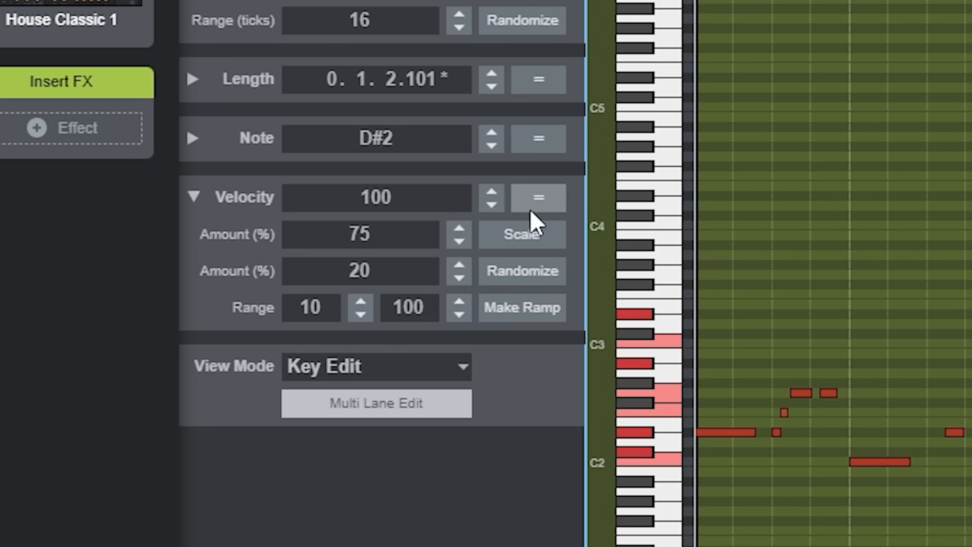
click(541, 204)
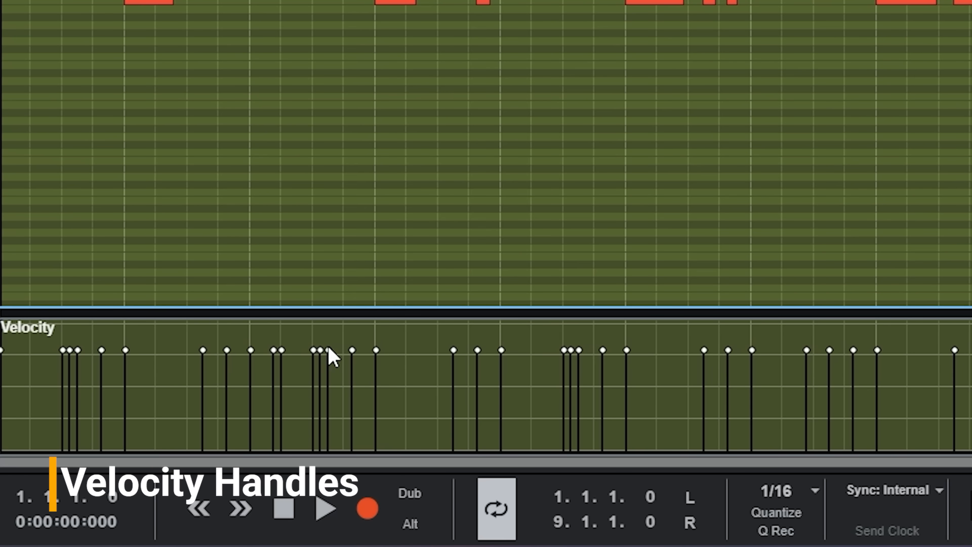
Try the velocity handles on individual bass notes and across the whole velocity lane, and clear the note selection.
drag(328, 350, 369, 352)
click(352, 349)
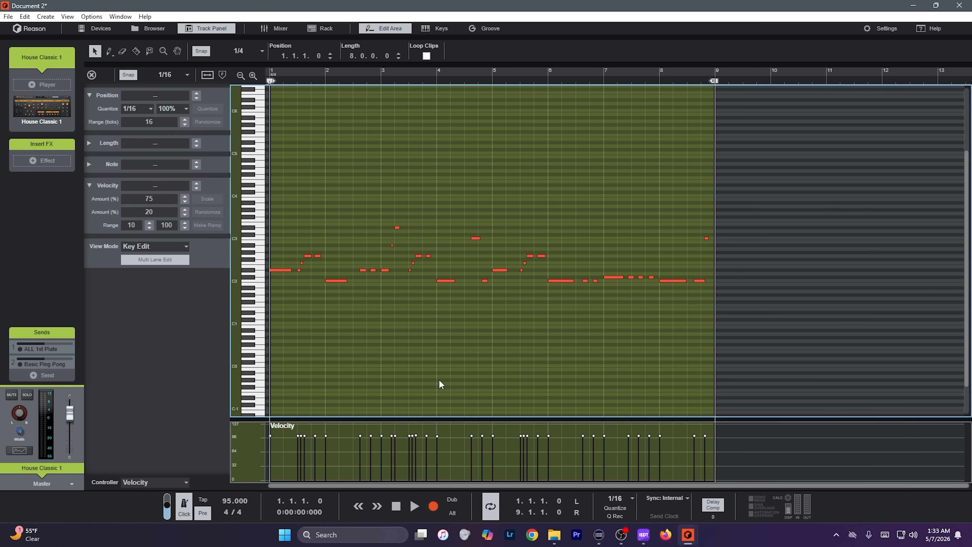
drag(713, 430, 270, 450)
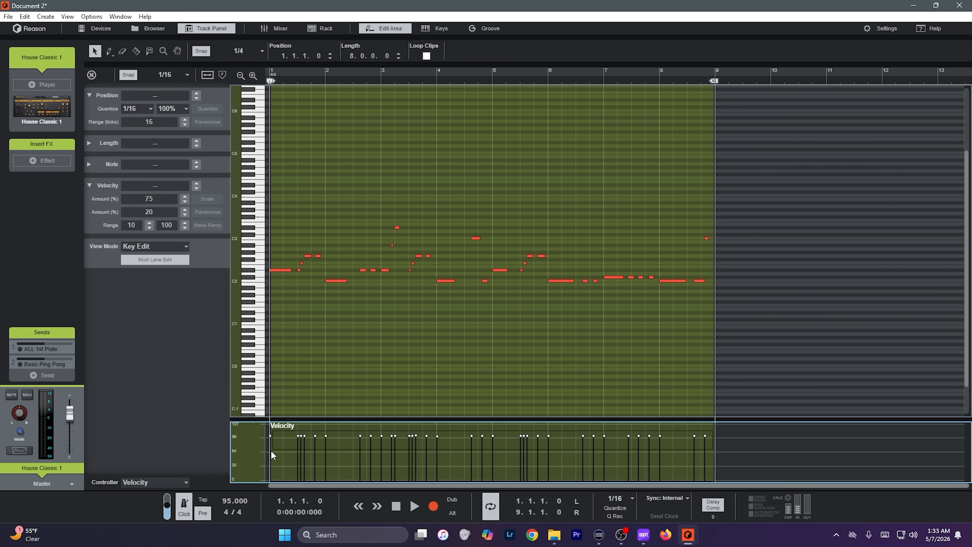
click(655, 384)
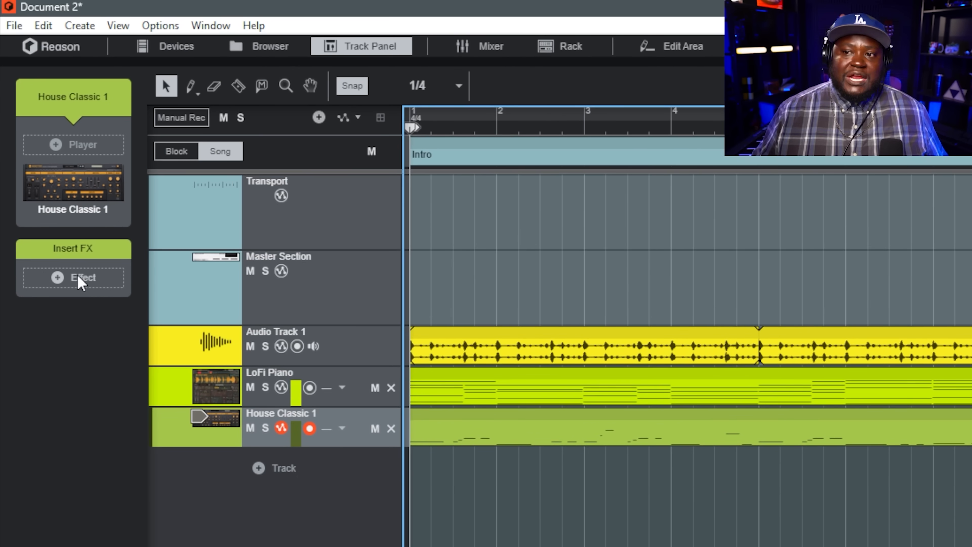
Add the Nasty Bass patch from the Reason Factory Sound Bank's ALL Effect Patches, Dynamics, Bass folder as an insert effect on the House Classic 1 track.
click(80, 281)
mouse_move(143, 306)
mouse_move(323, 513)
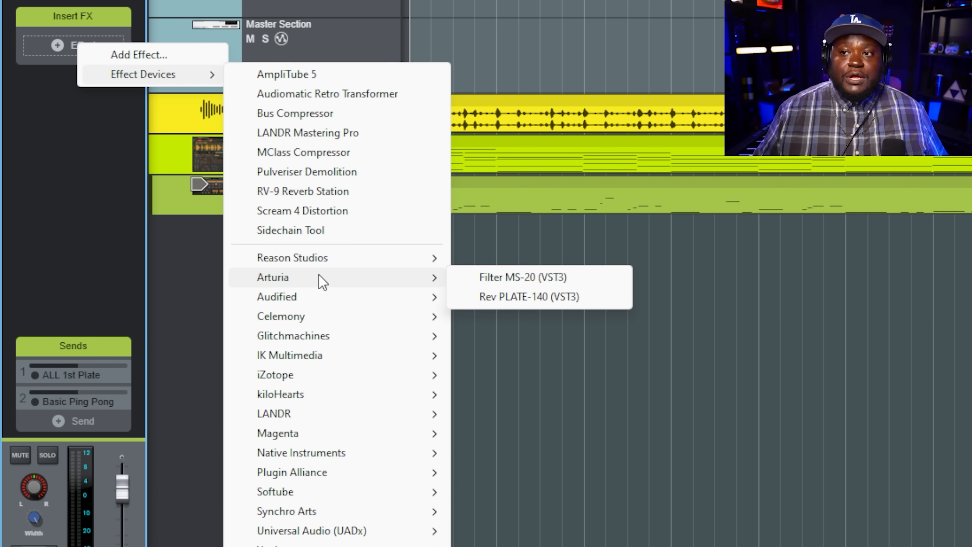
click(145, 55)
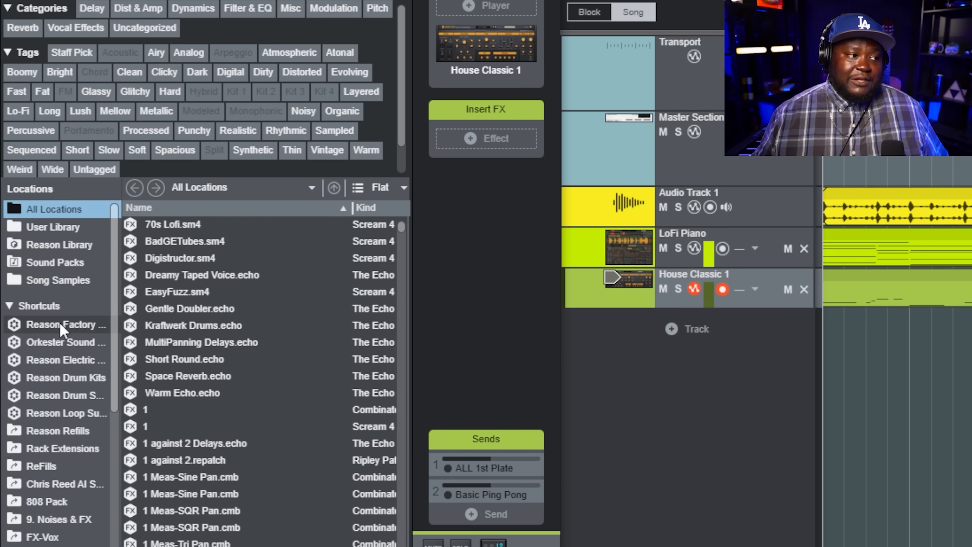
click(61, 326)
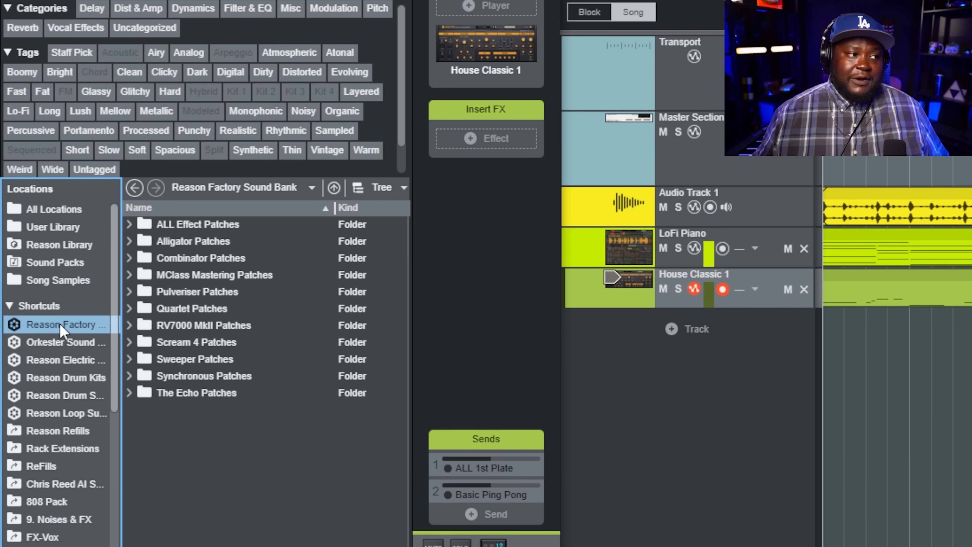
double_click(221, 226)
double_click(207, 258)
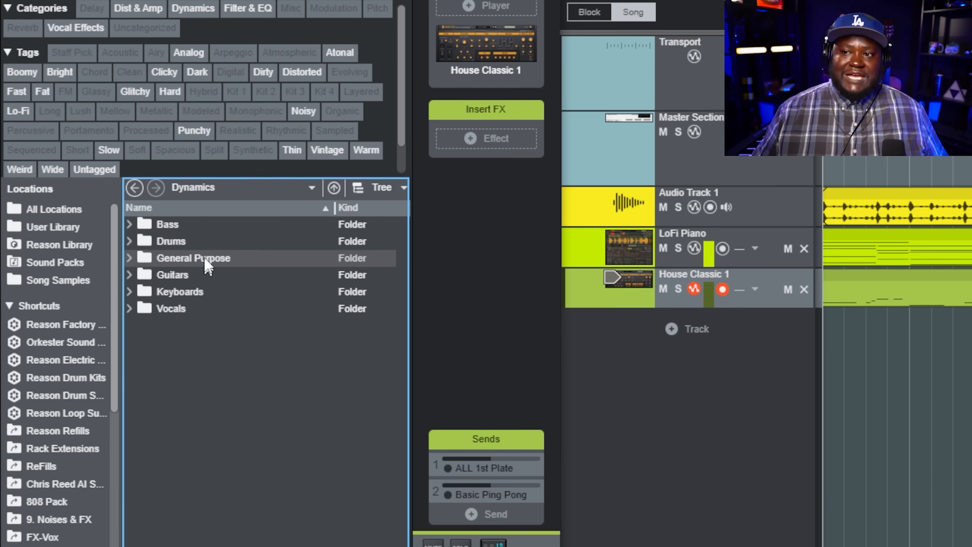
double_click(202, 226)
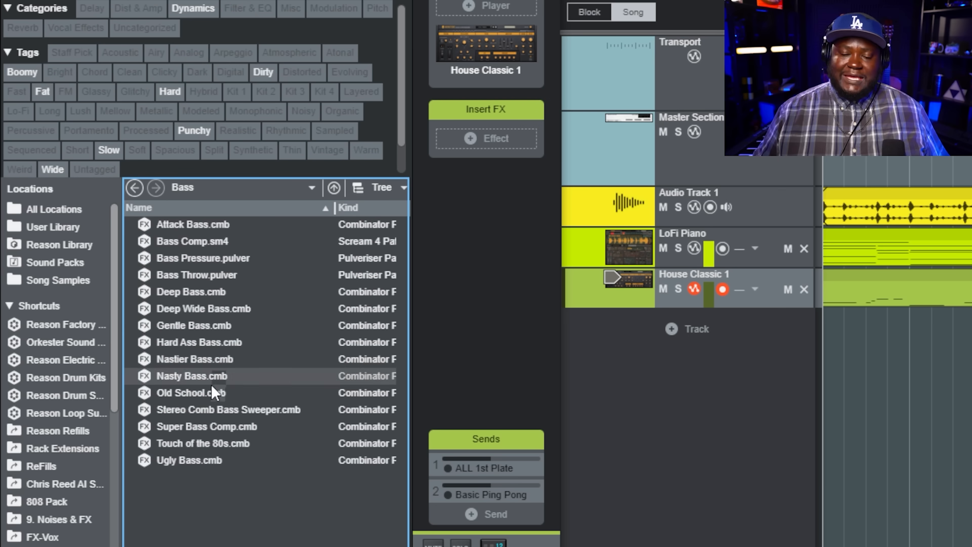
double_click(202, 373)
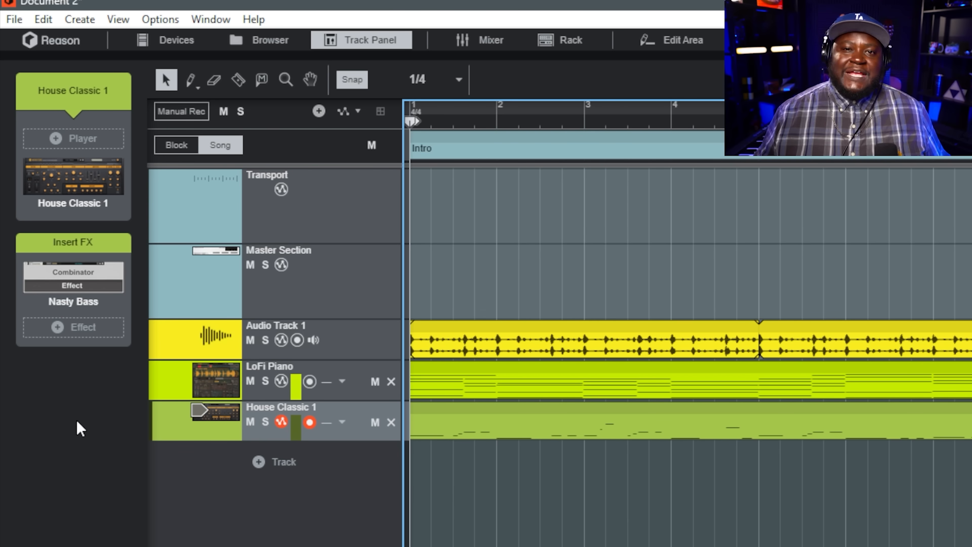
Add the MClass Compressor and Pulveriser Demolition devices after Nasty Bass in the House Classic 1 insert effects.
mouse_move(67, 288)
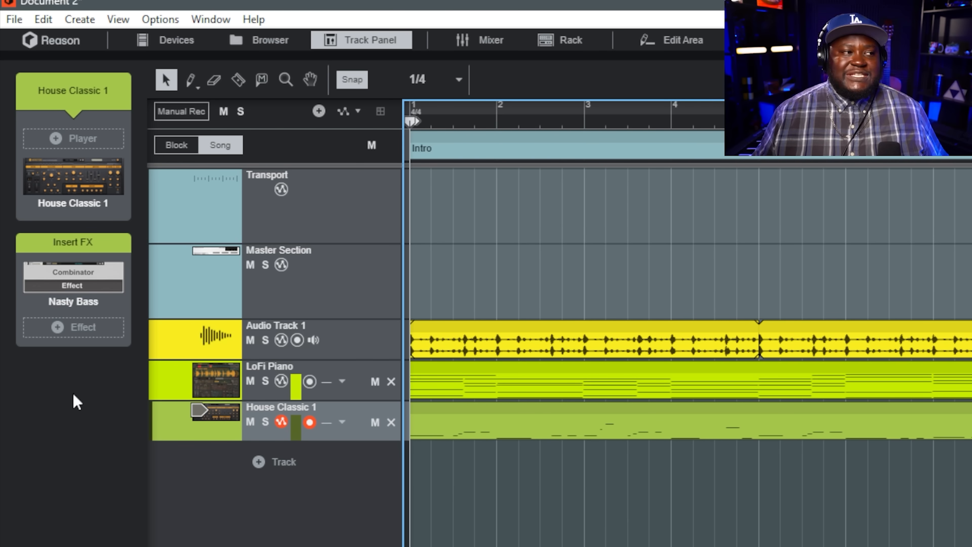
click(52, 322)
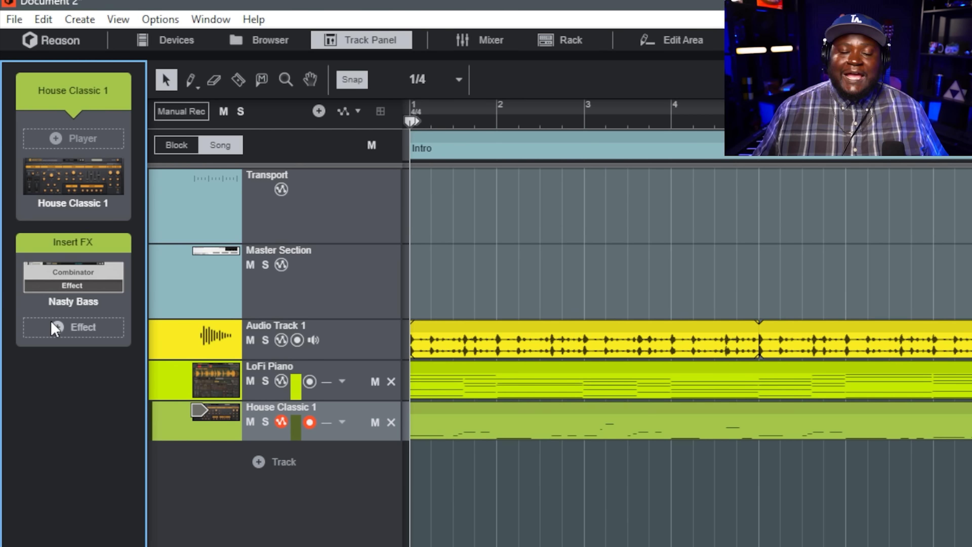
click(57, 328)
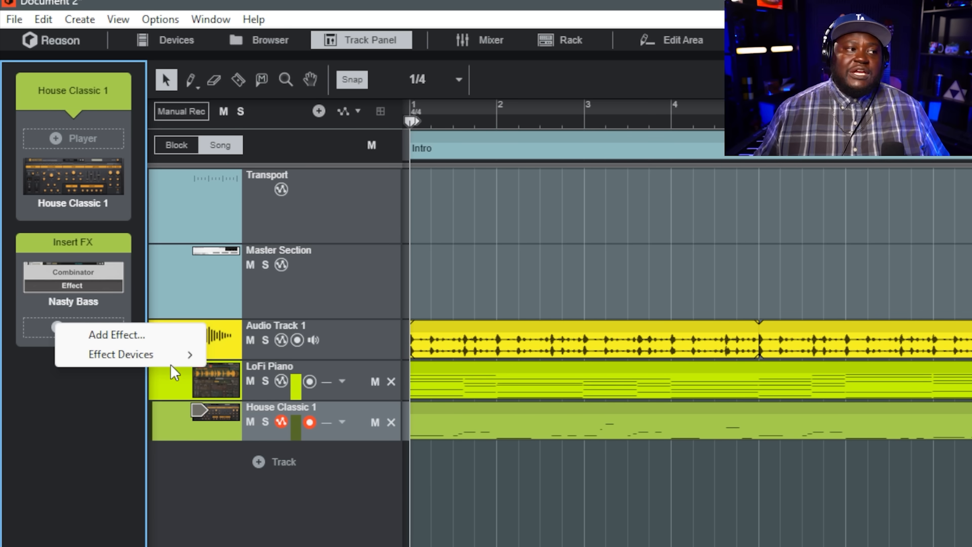
mouse_move(174, 354)
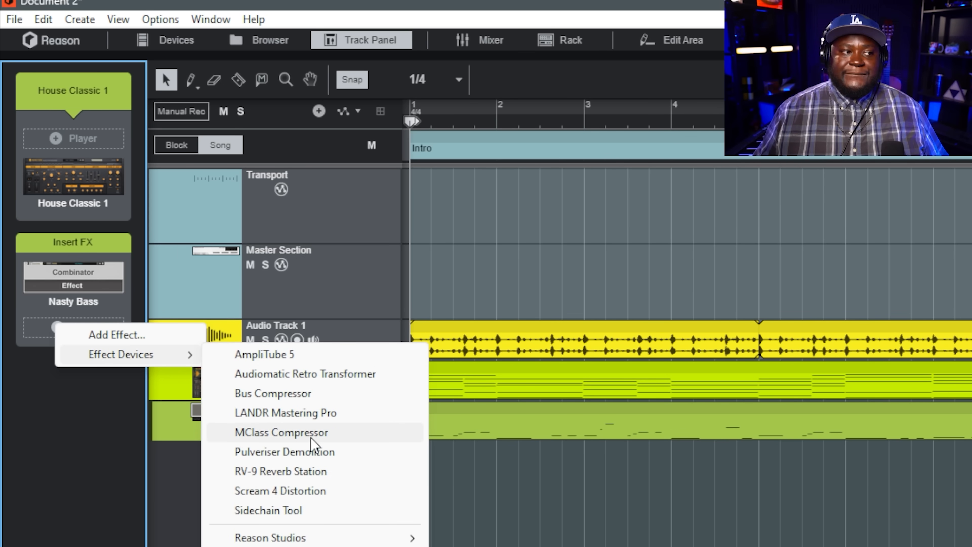
click(282, 432)
click(73, 359)
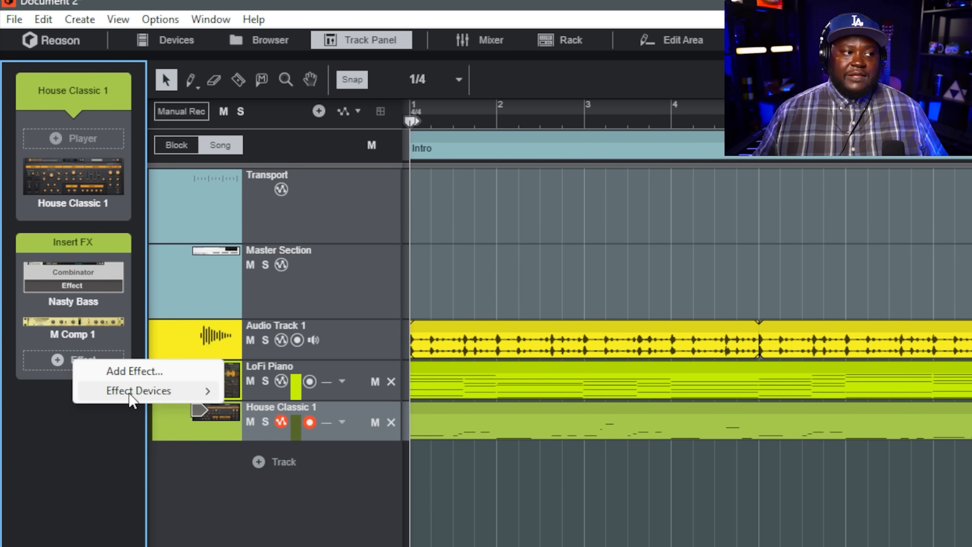
mouse_move(192, 389)
click(358, 488)
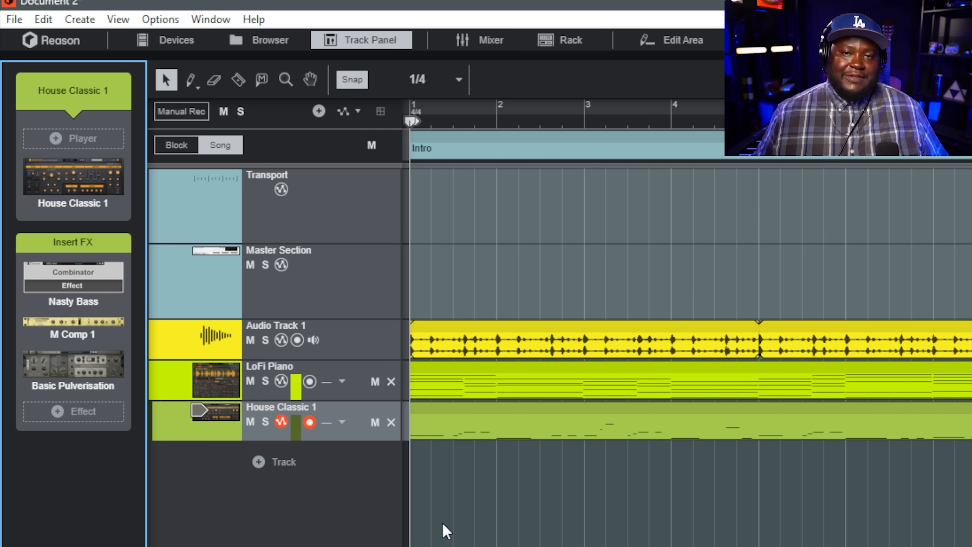
Compare the beat's playback with the Nasty Bass, M Comp 1 and Basic Pulverisation insert effects enabled and bypassed.
key(space)
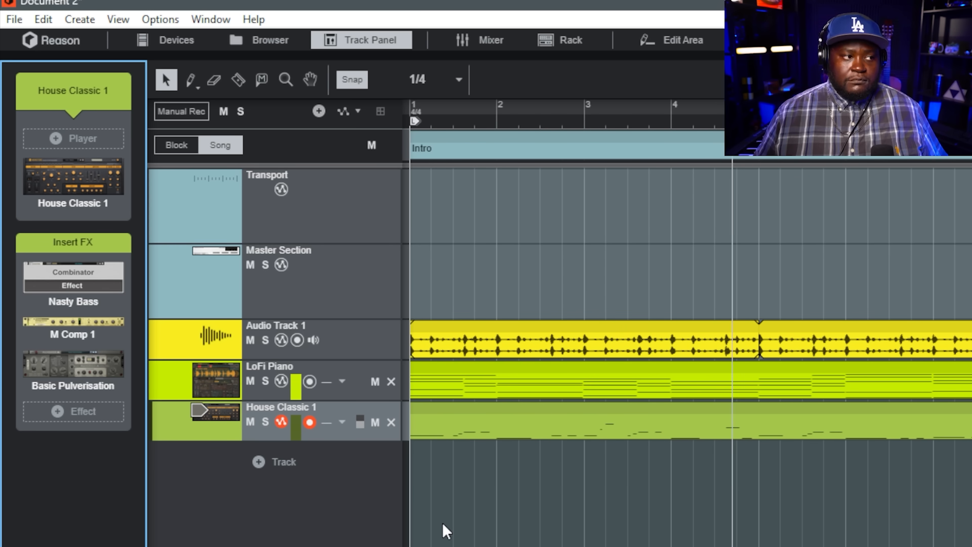
key(space)
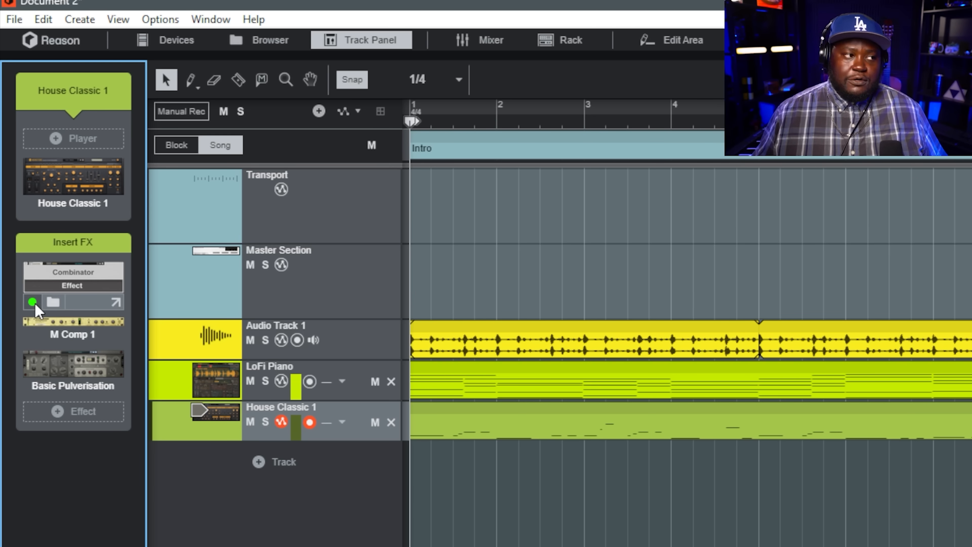
click(33, 302)
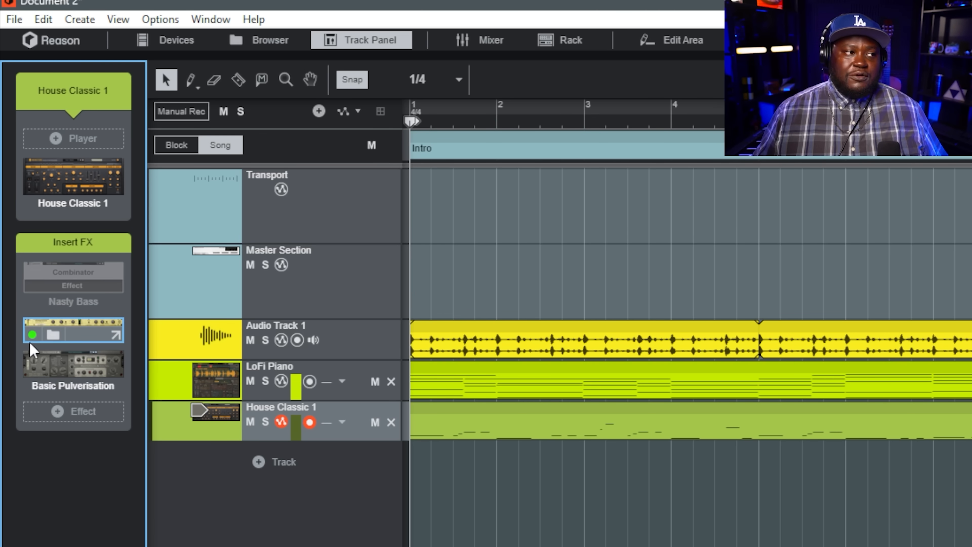
click(31, 336)
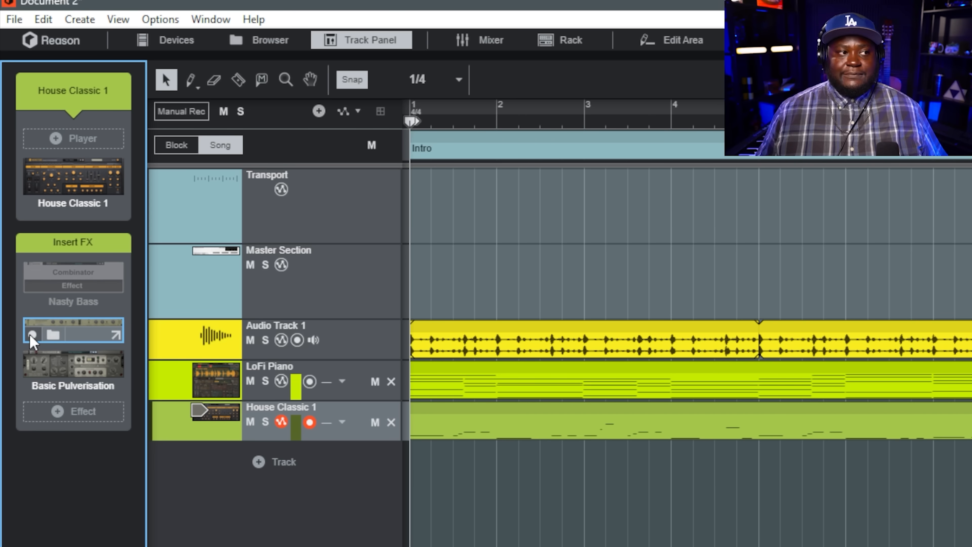
key(space)
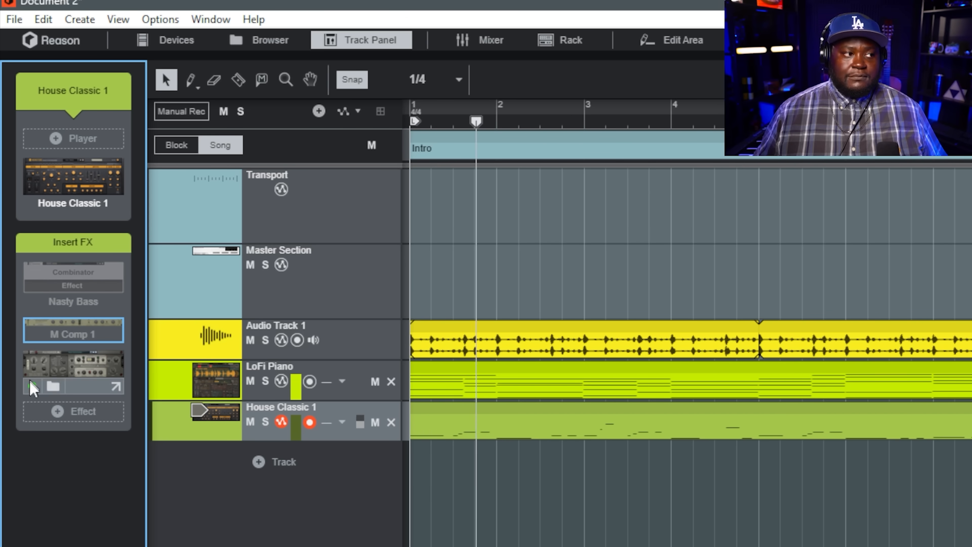
click(33, 386)
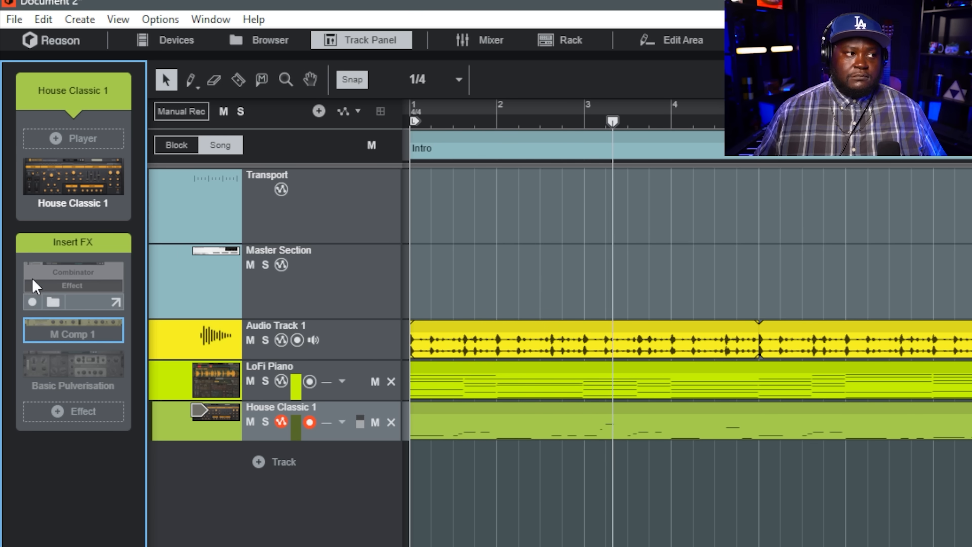
click(33, 302)
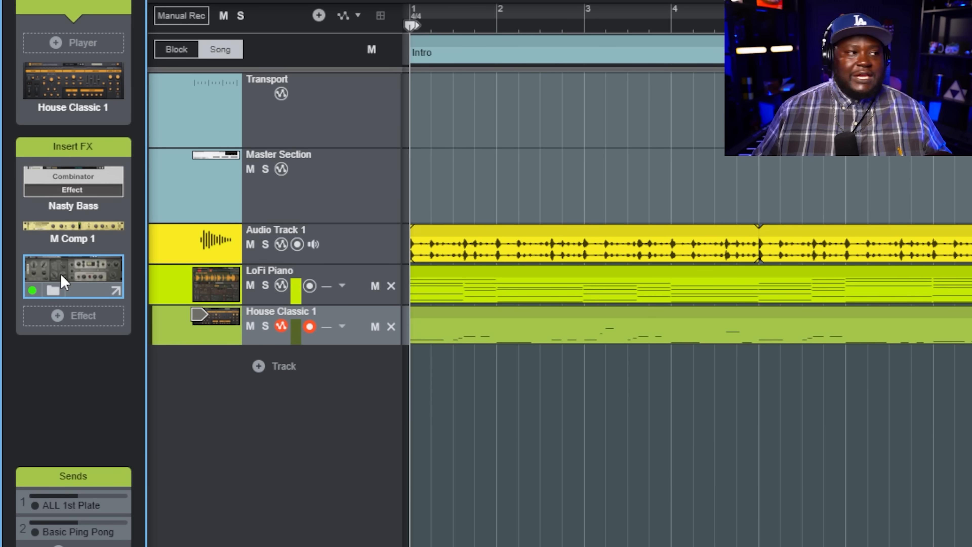
Delete the Basic Pulverisation effect from the House Classic 1 track's insert effects.
key(Delete)
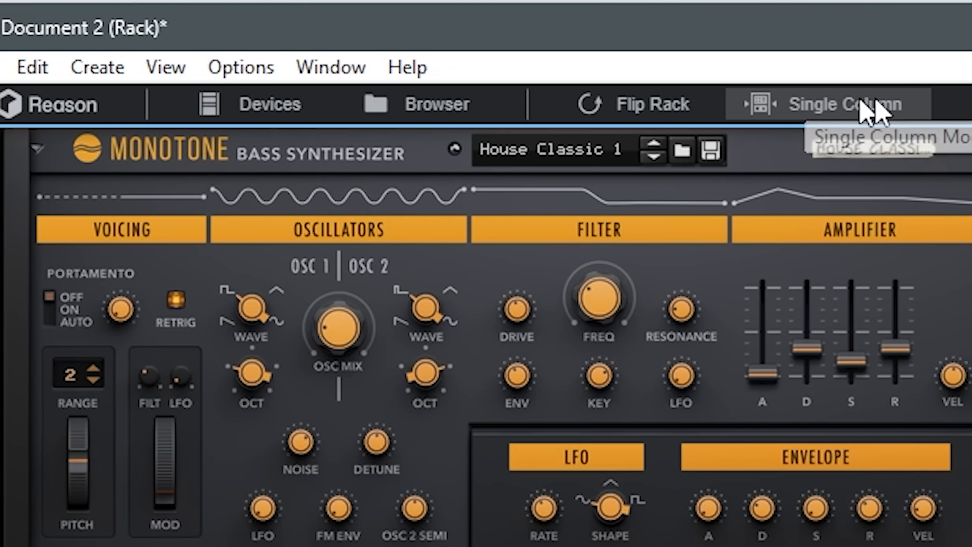
Toggle the rack's single-column mode.
click(909, 102)
click(909, 103)
click(909, 102)
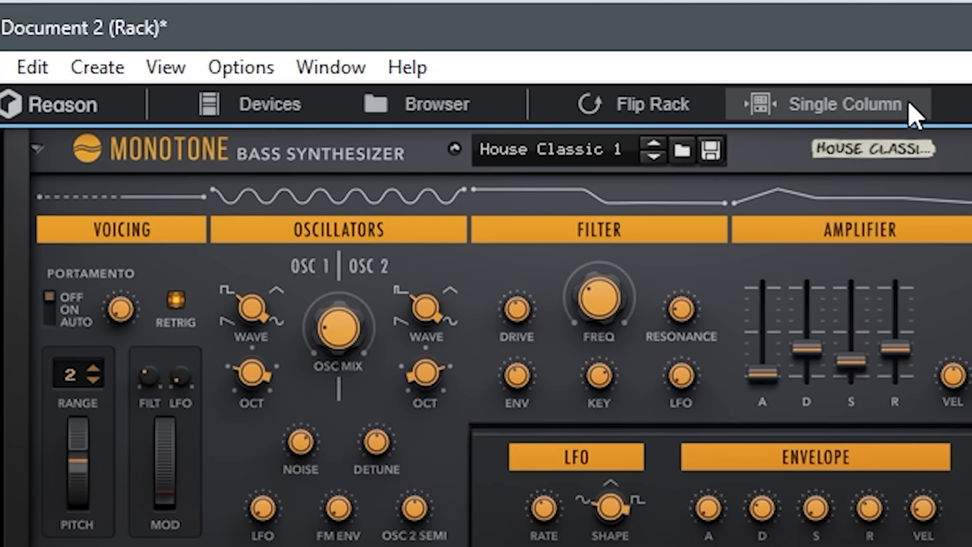
drag(921, 262, 827, 234)
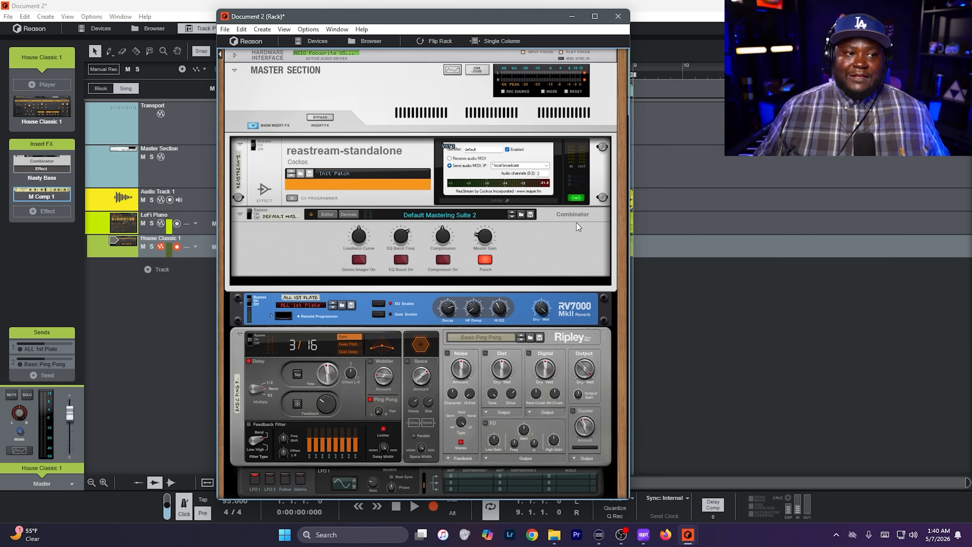
Look over the rack devices belonging to the Master Section, the send effects and Audio Track 1.
scroll(576, 223, down, 2)
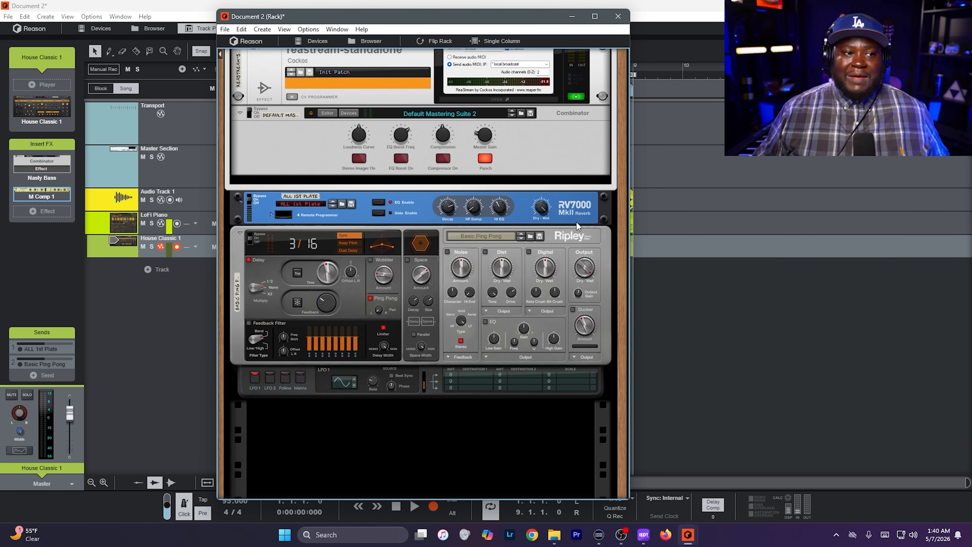
scroll(576, 224, up, 2)
drag(623, 184, 208, 374)
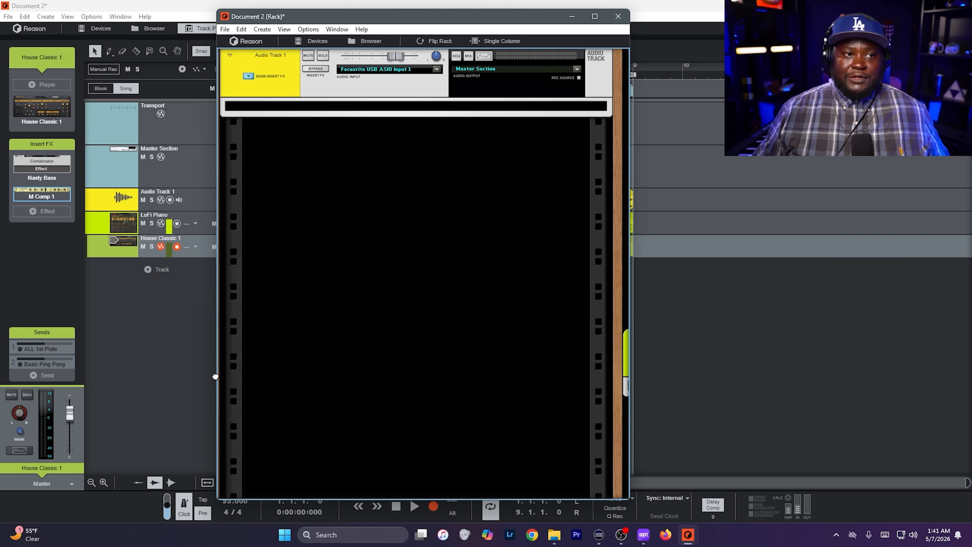
drag(613, 210, 225, 281)
drag(629, 107, 218, 181)
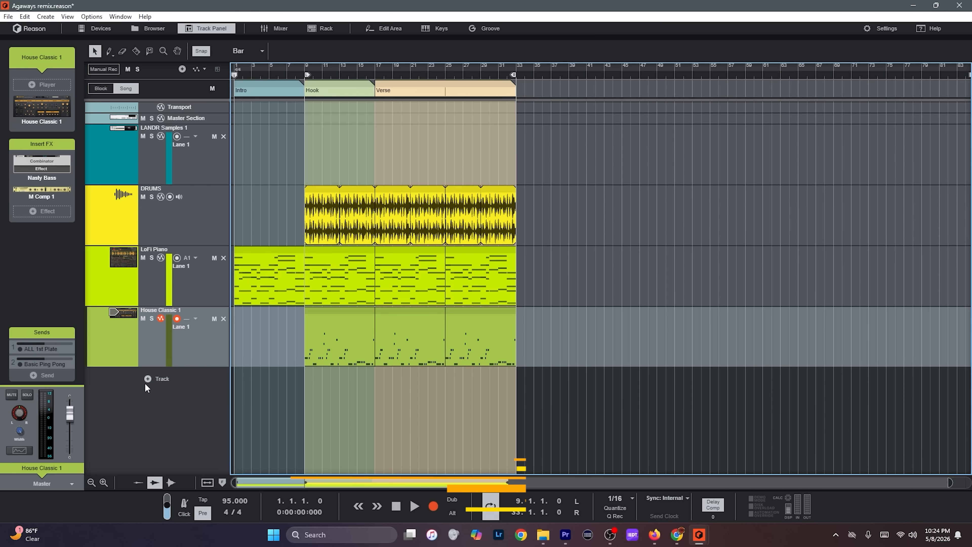
Add a Redrum Drum Computer instrument track below House Classic 1.
click(155, 378)
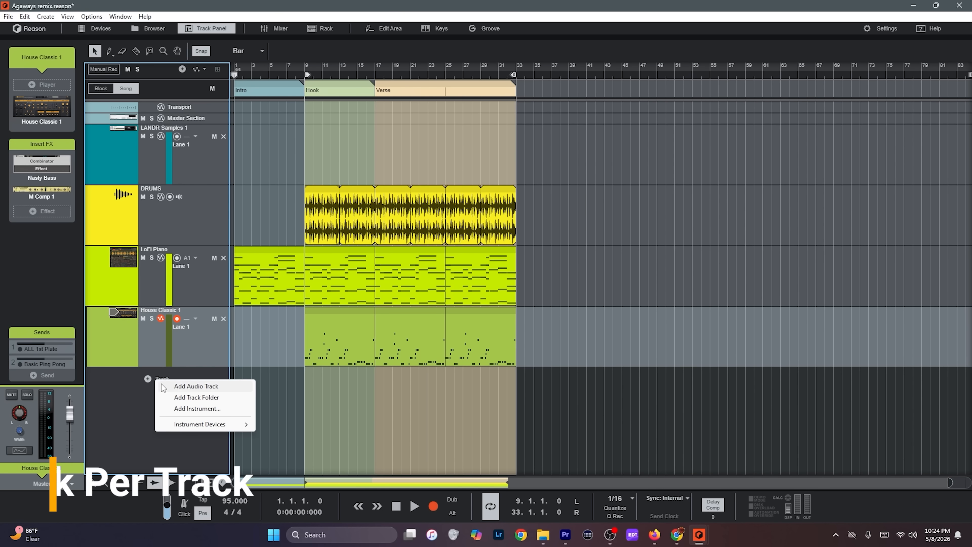
mouse_move(210, 422)
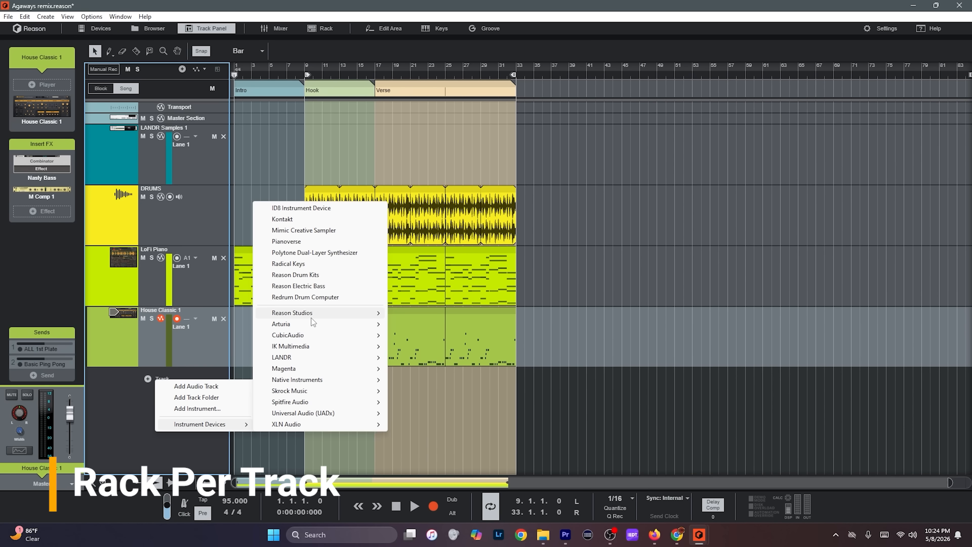
mouse_move(312, 318)
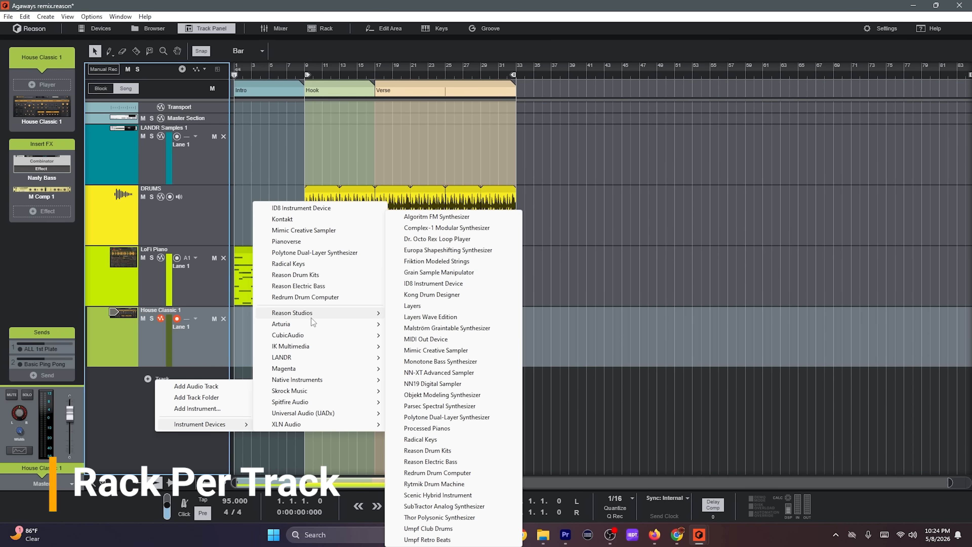
click(312, 300)
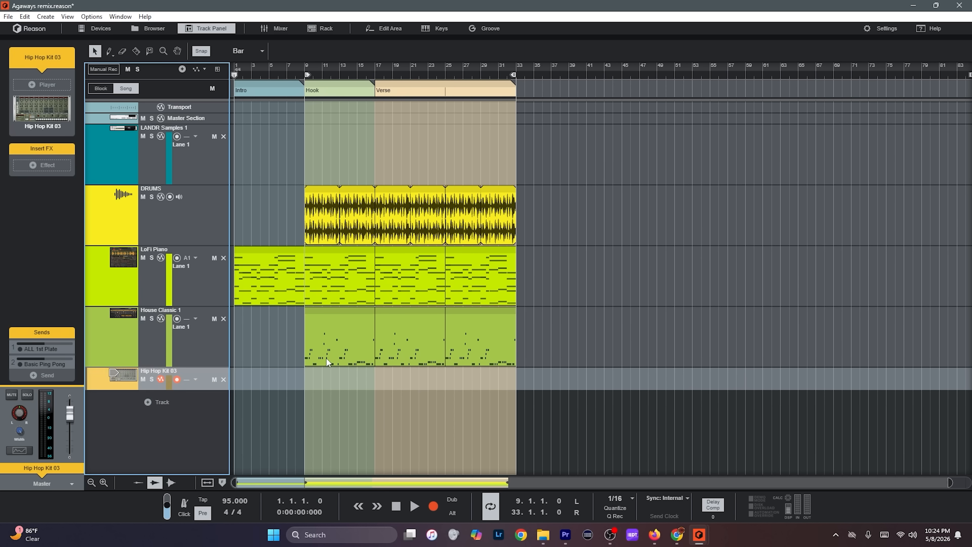
Open the Redrum's rack and load the Drum kit 4 patch from the User Library into it.
click(126, 378)
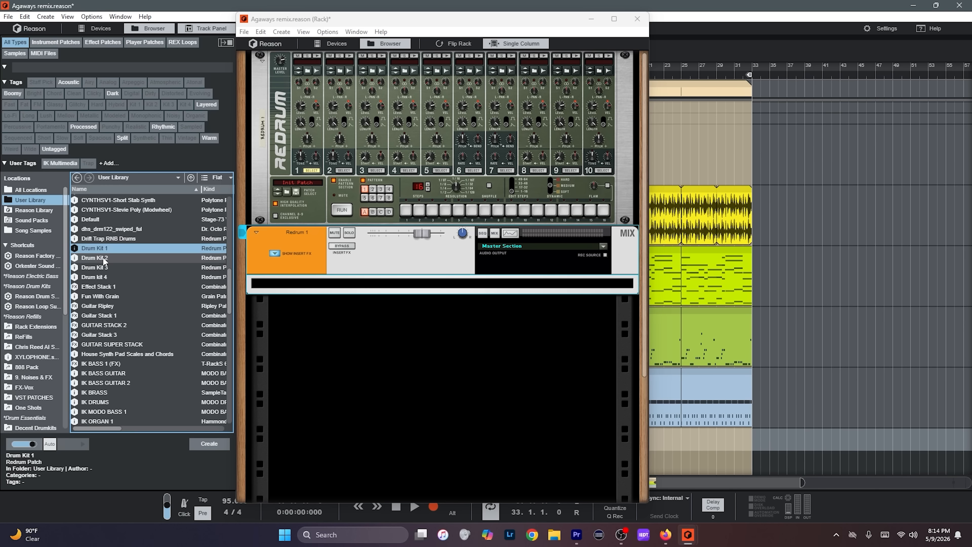
click(96, 278)
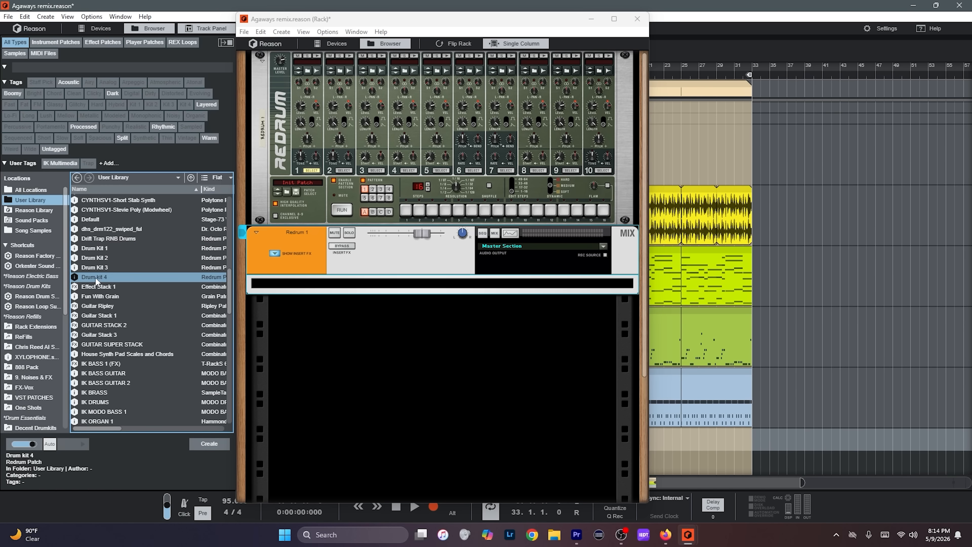
drag(95, 281, 300, 184)
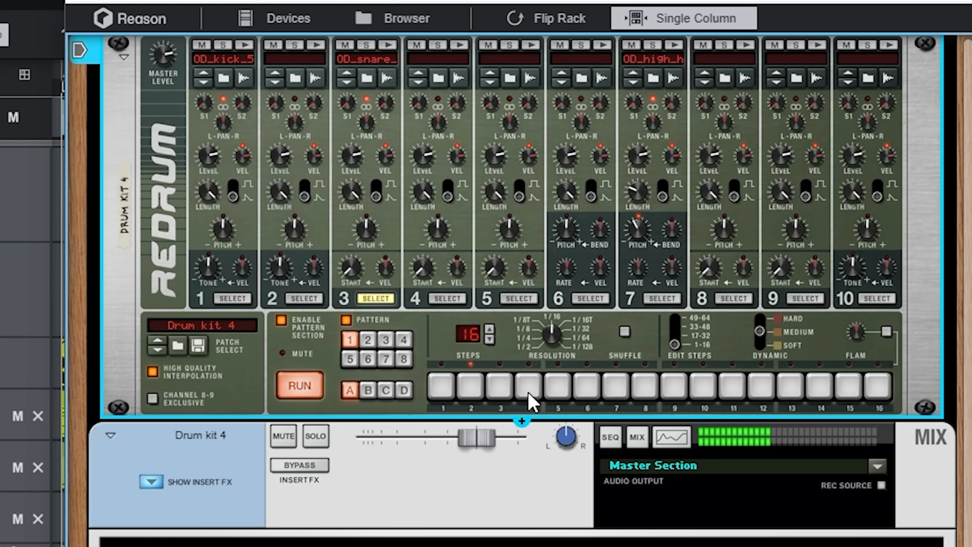
Play the soloed Drum kit 4 pattern and examine the Redrum steps of drum channels 7 and 1.
click(459, 210)
click(637, 388)
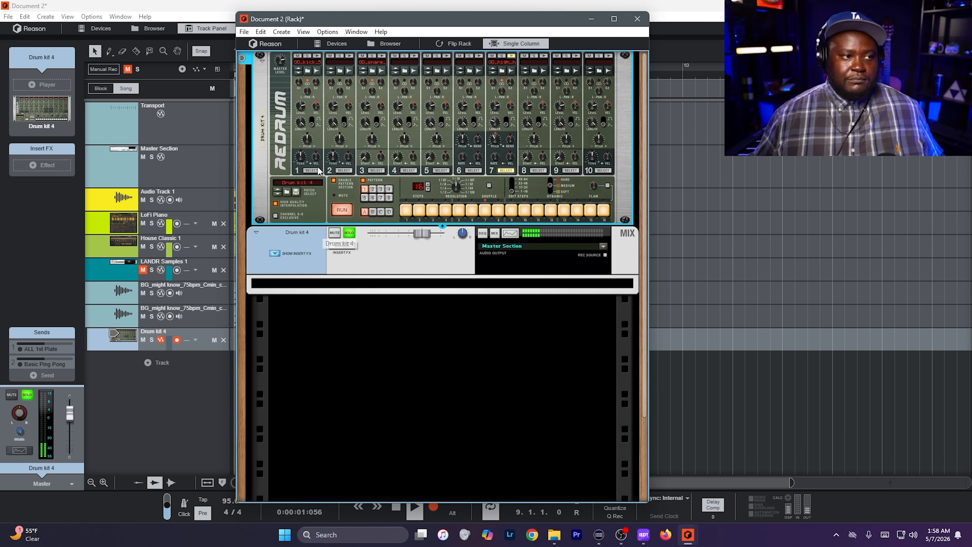
click(311, 170)
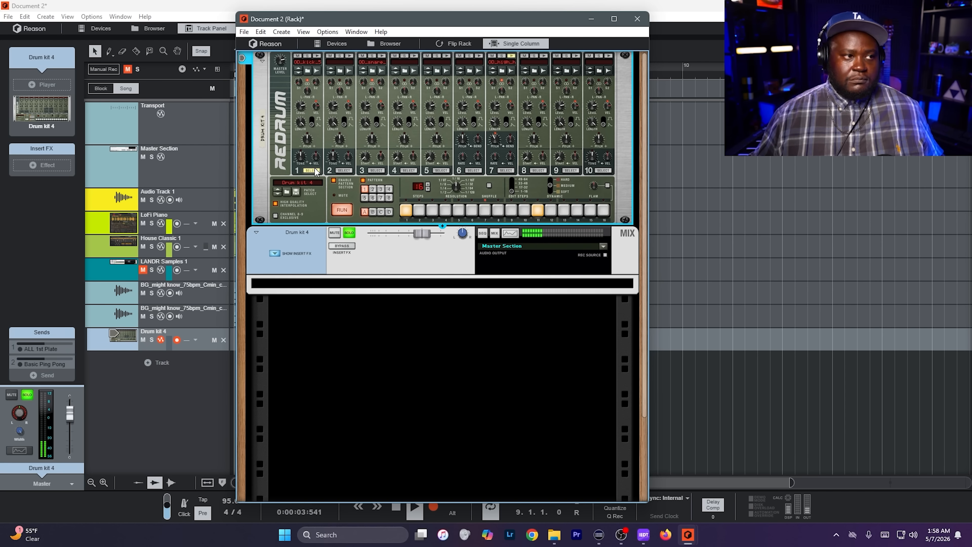
key(space)
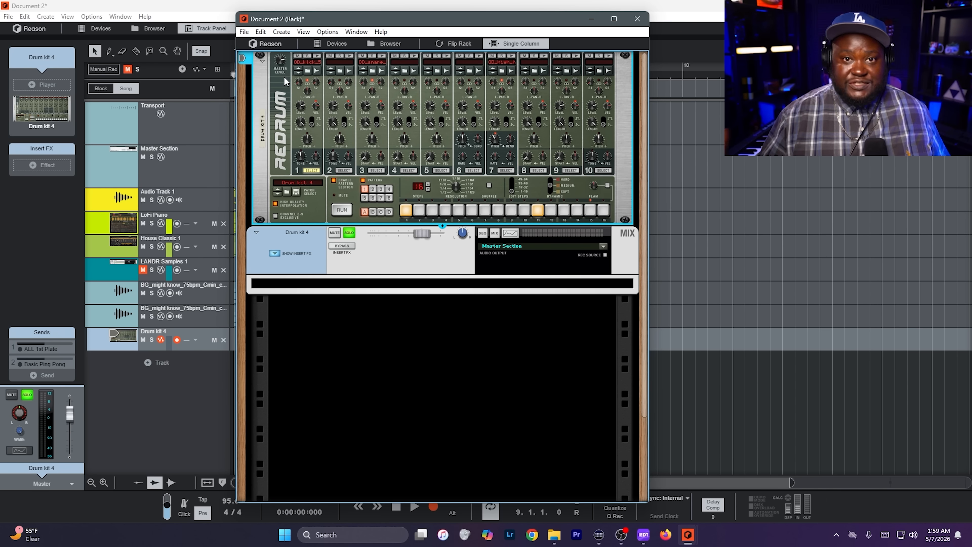
Route Redrum outputs 1, 3 and 7 to new mix channels from the back of the rack, ending on its front view.
key(Tab)
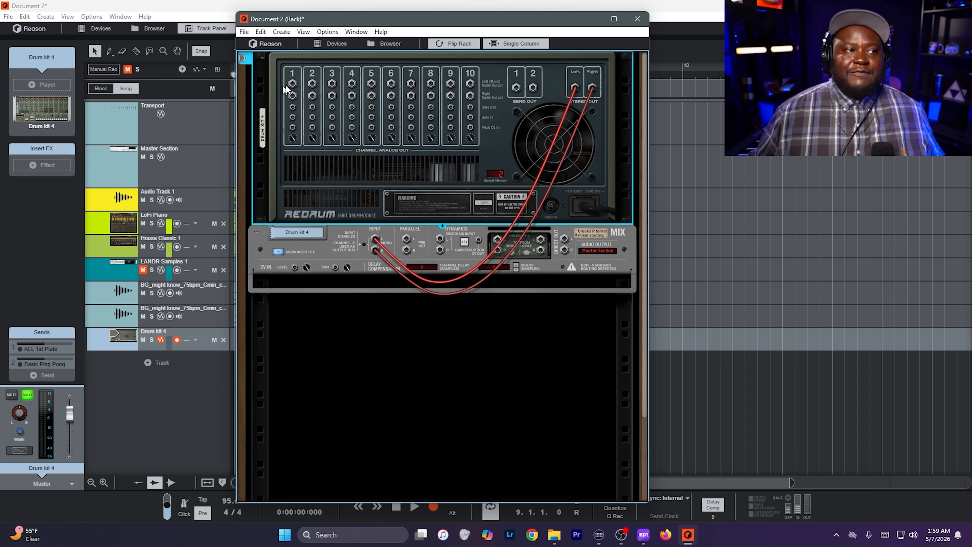
right_click(292, 83)
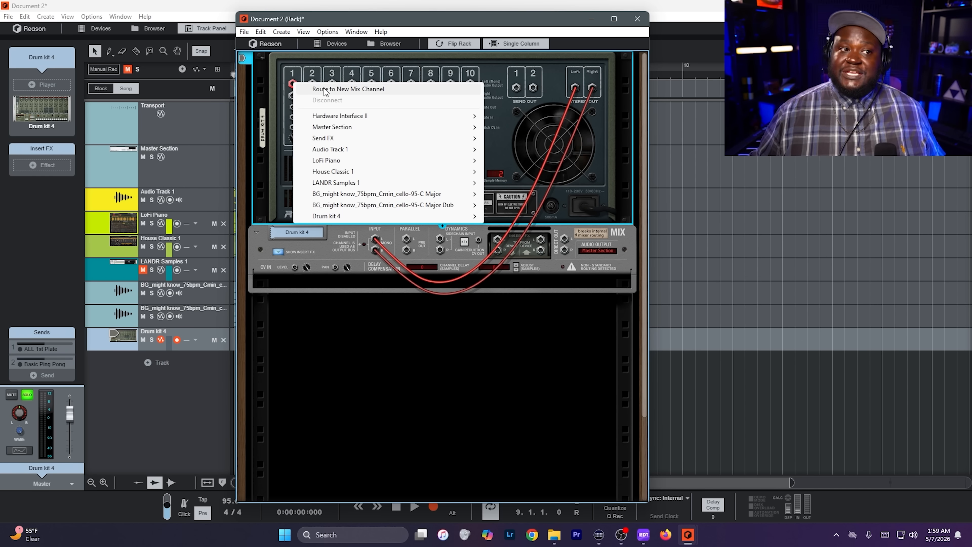
click(325, 89)
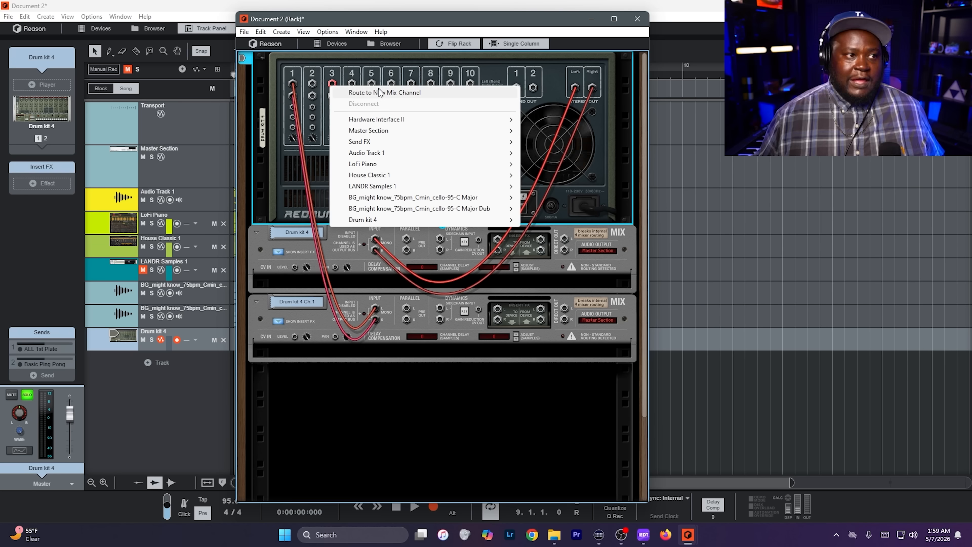
click(397, 92)
right_click(411, 84)
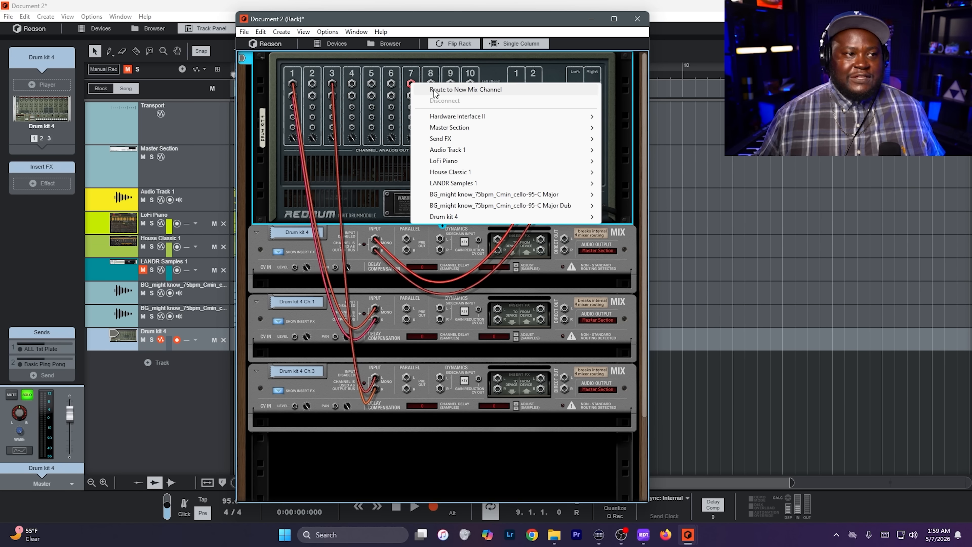
click(433, 91)
key(Tab)
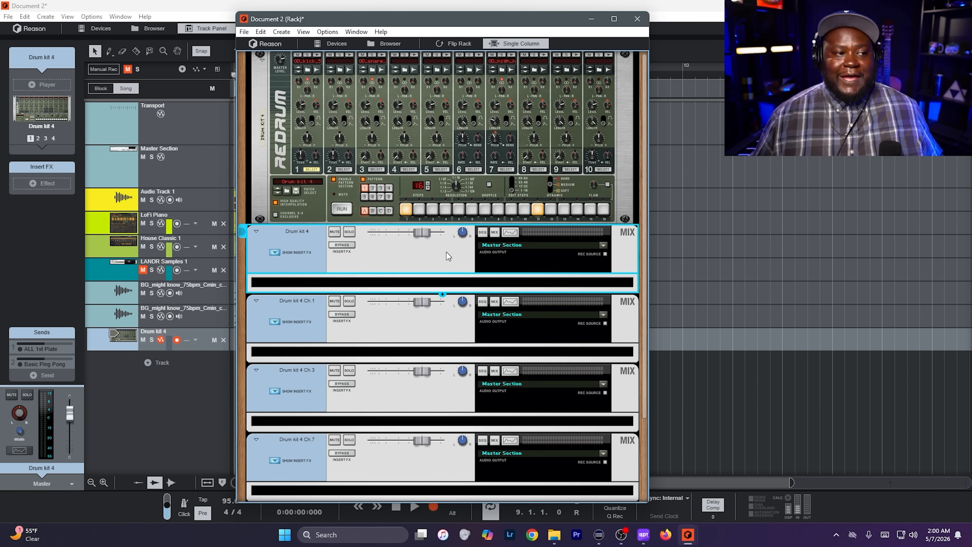
Delete the main Drum kit 4 mix channel, keeping the separate Ch.1, Ch.3 and Ch.7 channels.
scroll(447, 253, down, 2)
scroll(447, 253, up, 2)
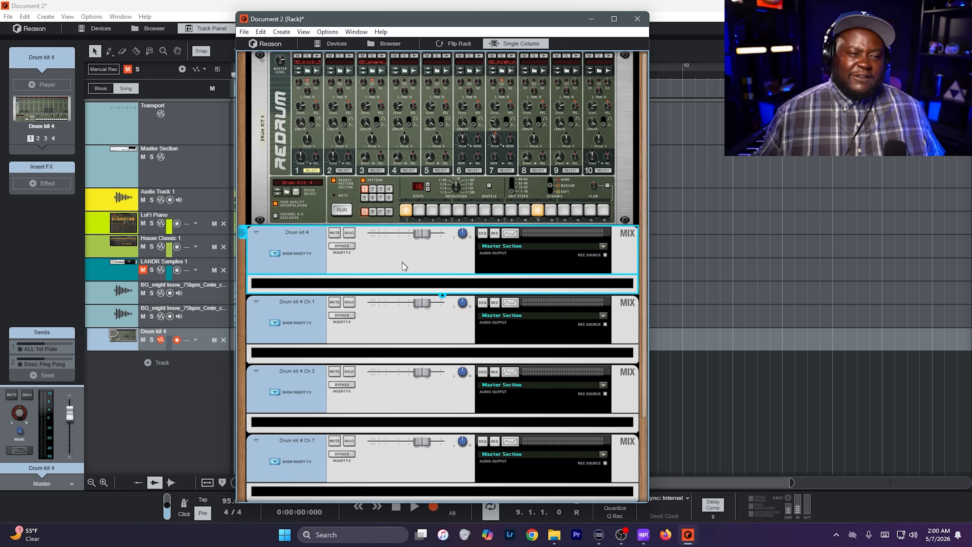
key(Delete)
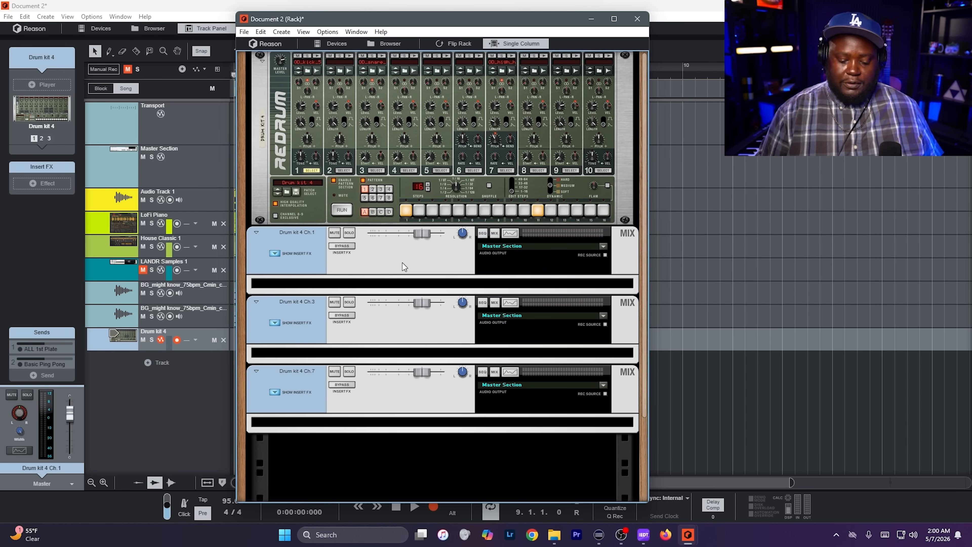
key(Tab)
key(Tab)
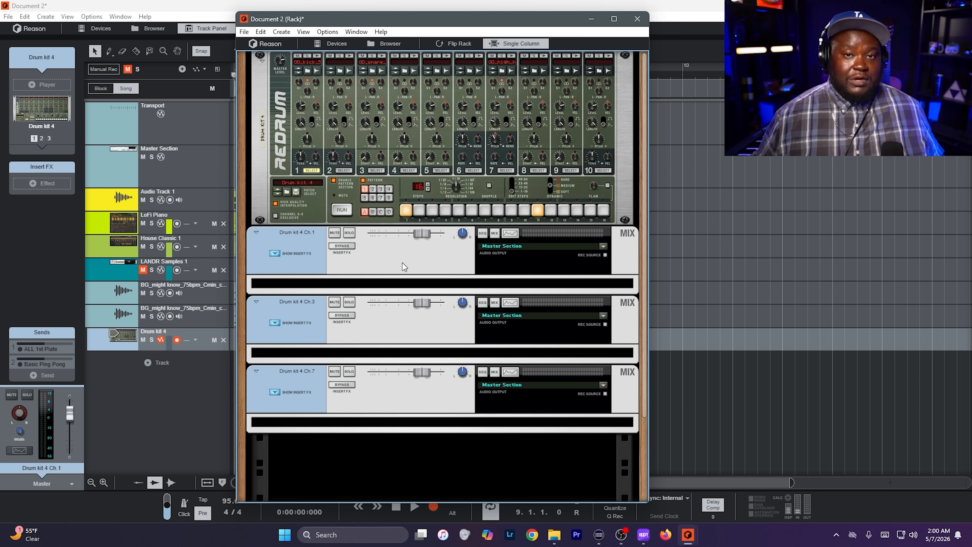
Add the Thumping Kick patch from the User Library as an insert effect on Drum kit 4 Ch.1 and toggle its bypass during playback.
click(42, 139)
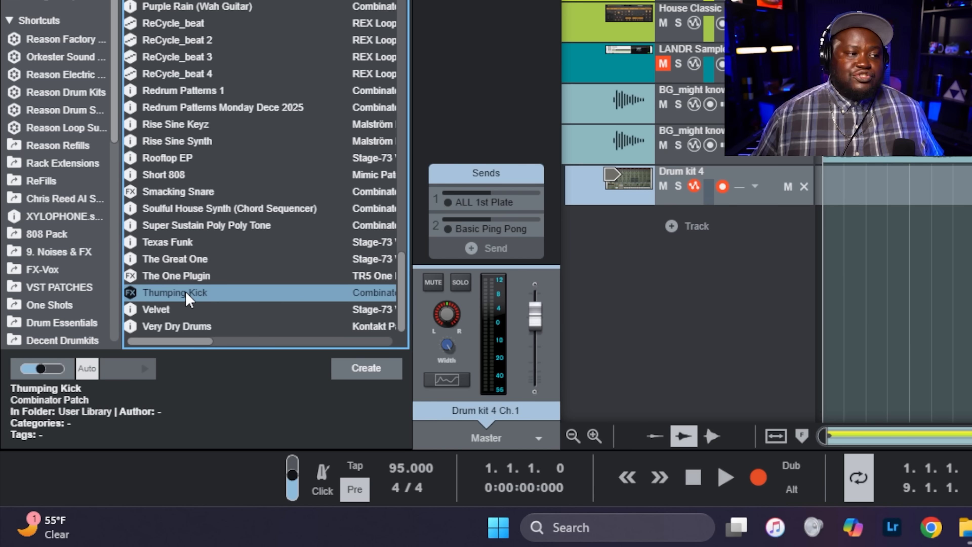
drag(187, 295, 469, 0)
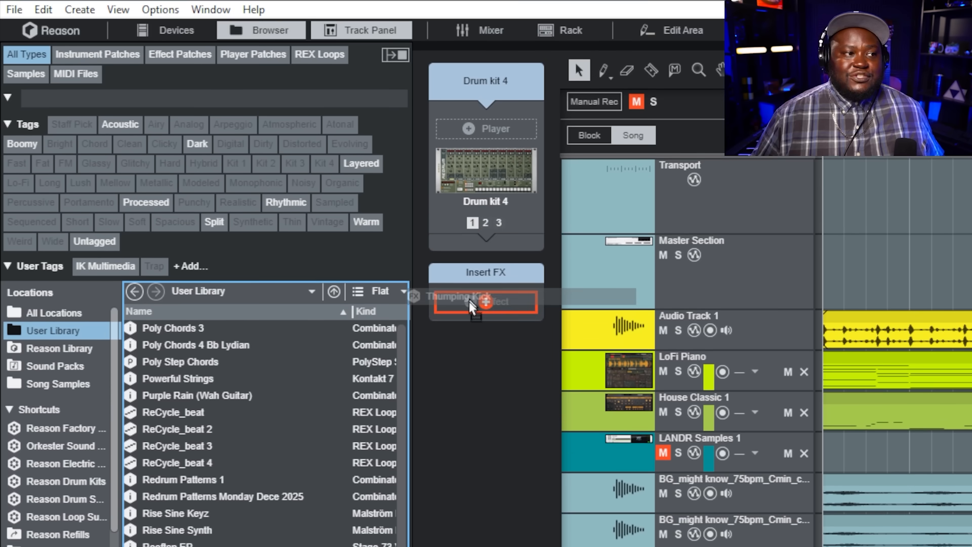
drag(469, 302, 470, 277)
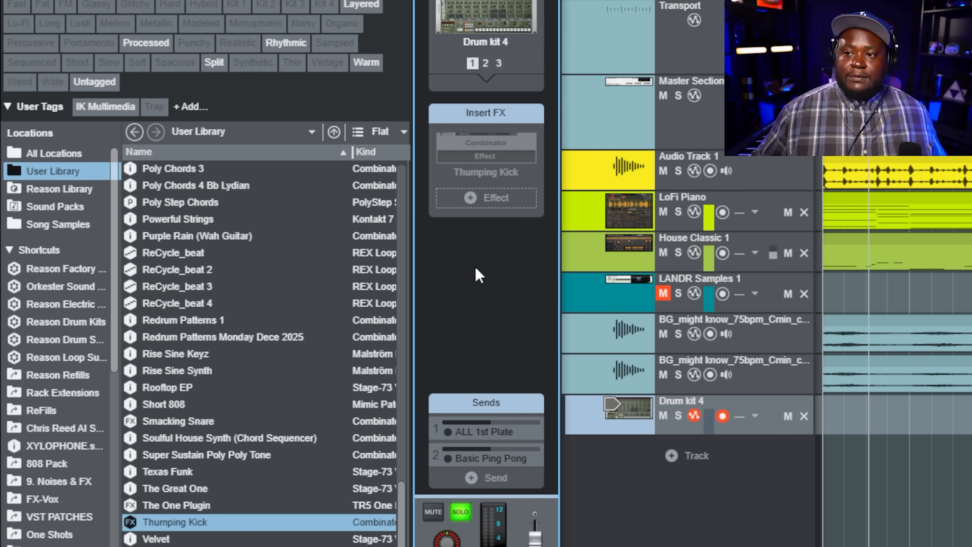
mouse_move(449, 178)
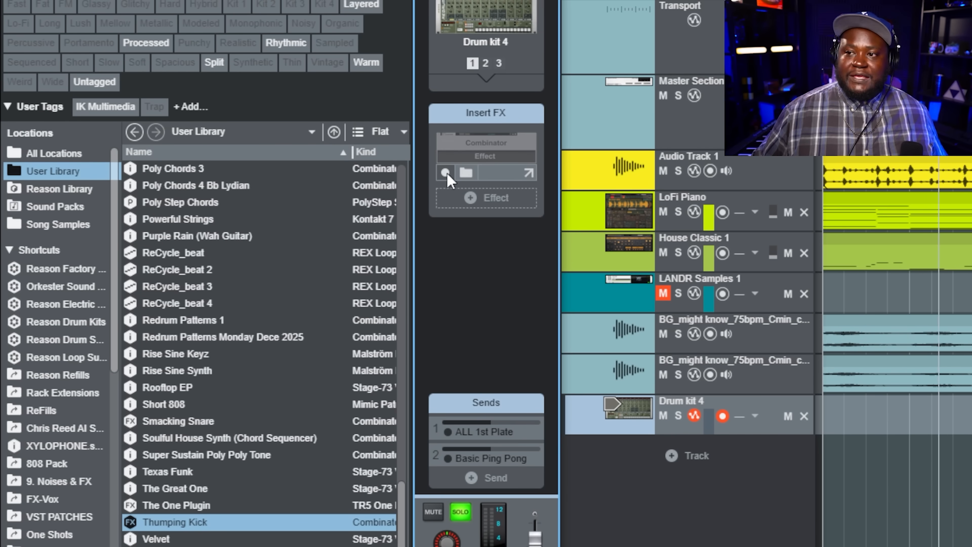
click(445, 173)
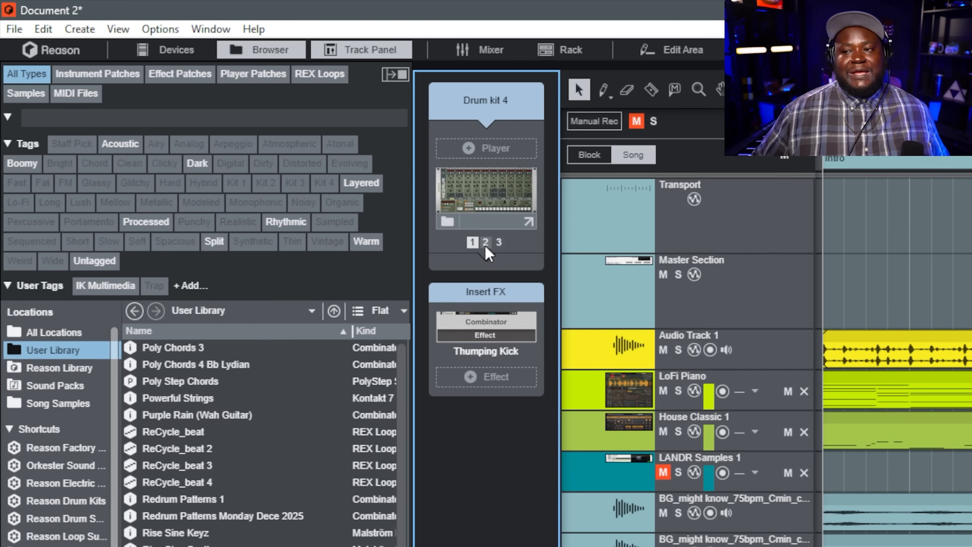
Add the Smacking Snare patch from the User Library as an insert effect on Drum kit 4 Ch.3 and compare it bypassed and enabled.
click(484, 246)
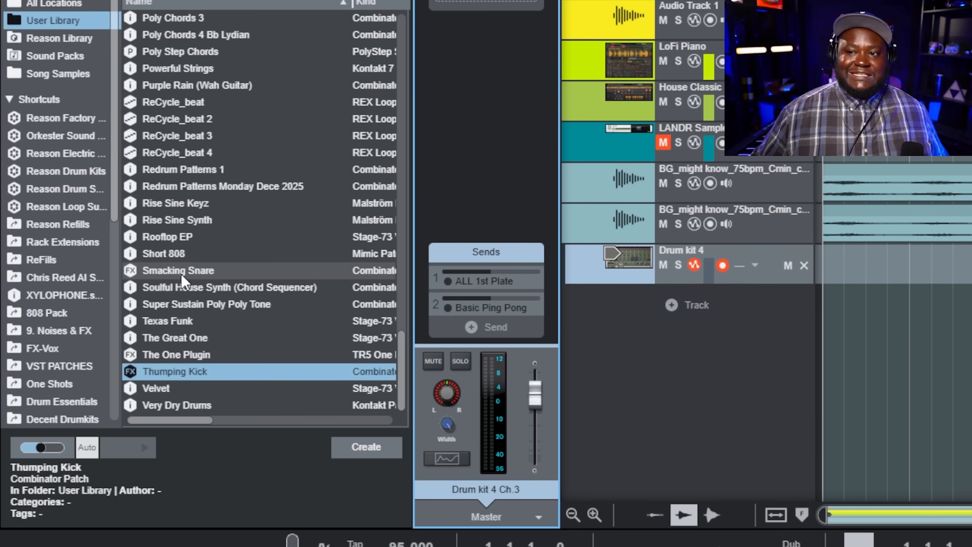
drag(183, 276, 492, 246)
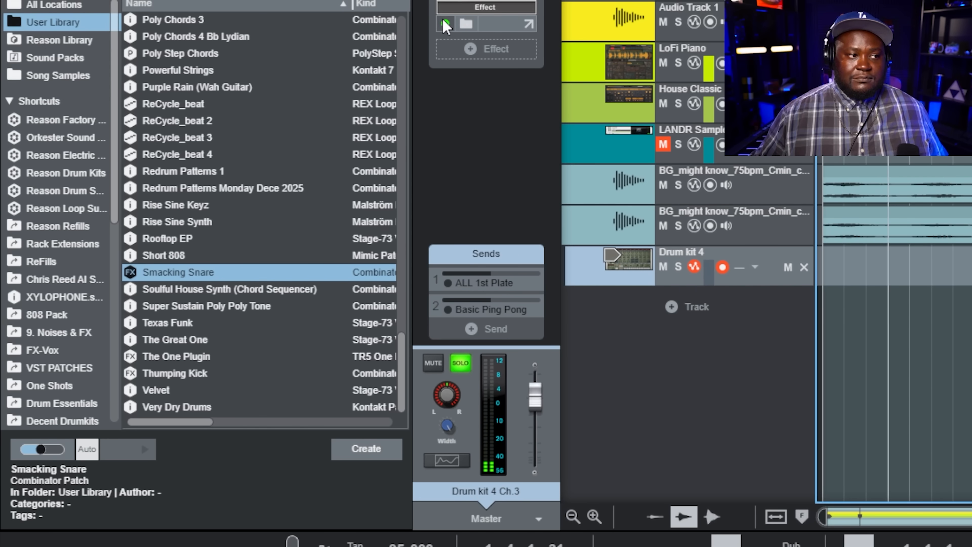
click(359, 326)
click(445, 23)
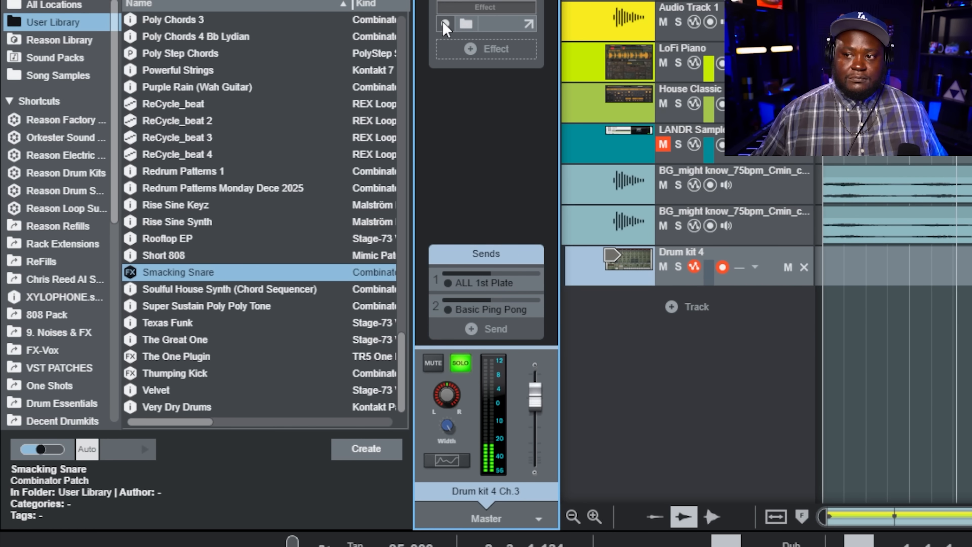
click(445, 24)
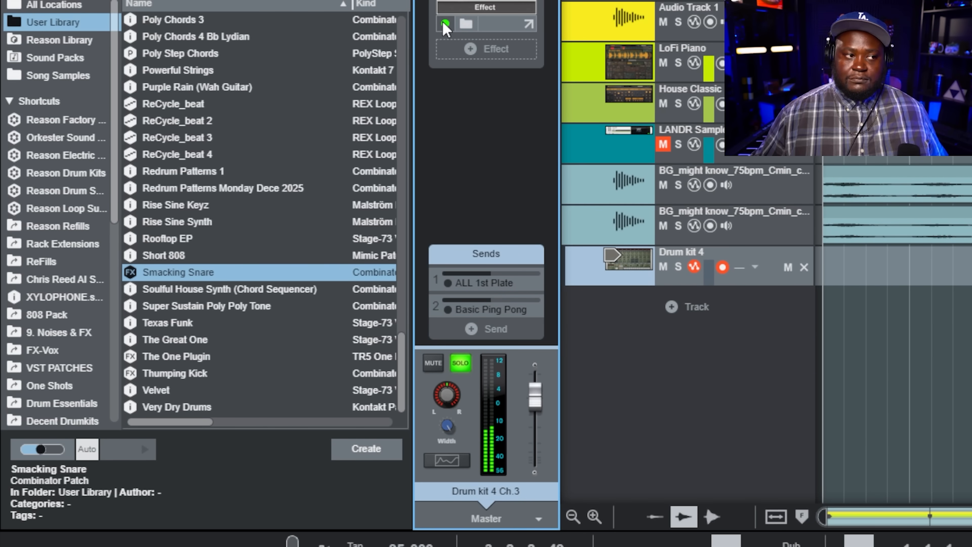
click(445, 24)
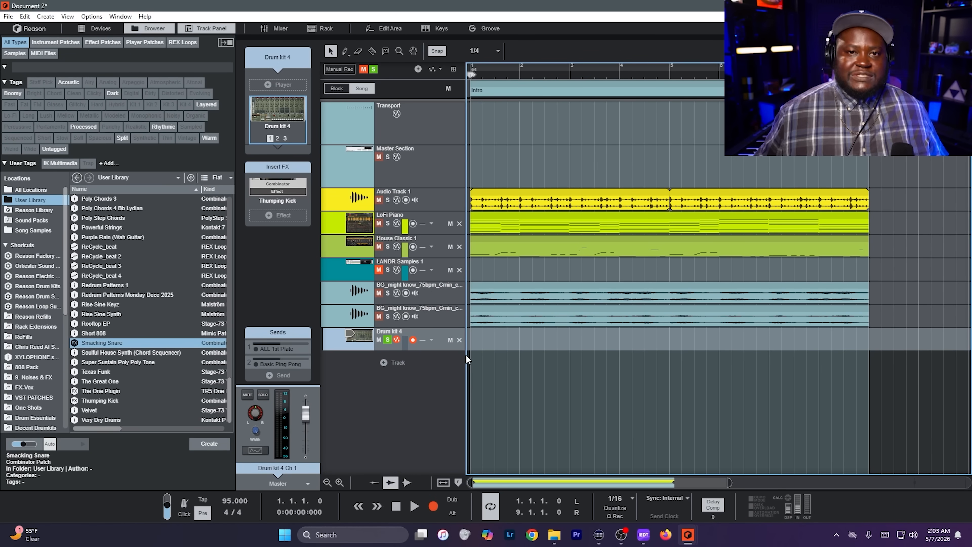
Play the soloed Drum kit 4 track and open its rack to view the Redrum with each channel's insert effects.
key(space)
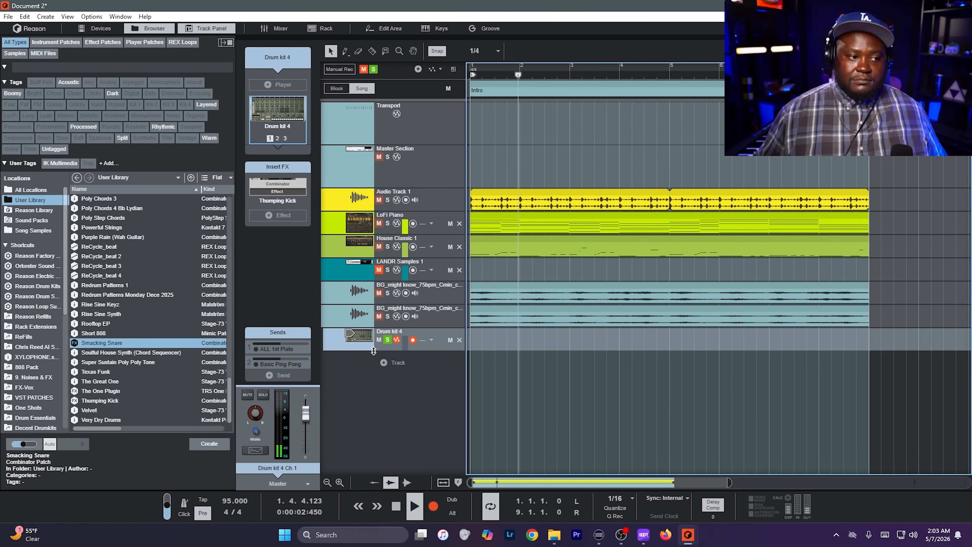
double_click(274, 113)
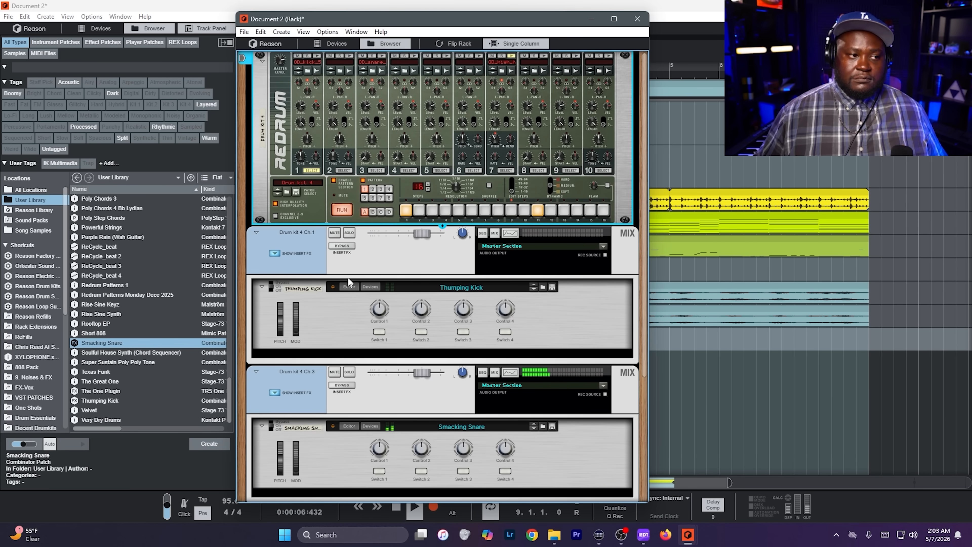
Compare the Drum kit 4 Ch.1 and Ch.3 insert effects bypassed and enabled during playback, and close the rack window.
click(345, 249)
click(351, 386)
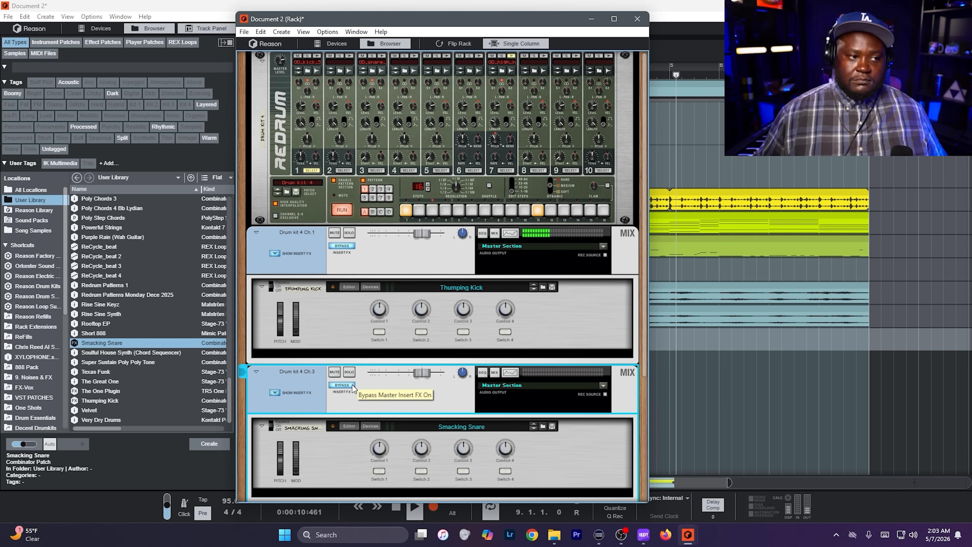
click(351, 385)
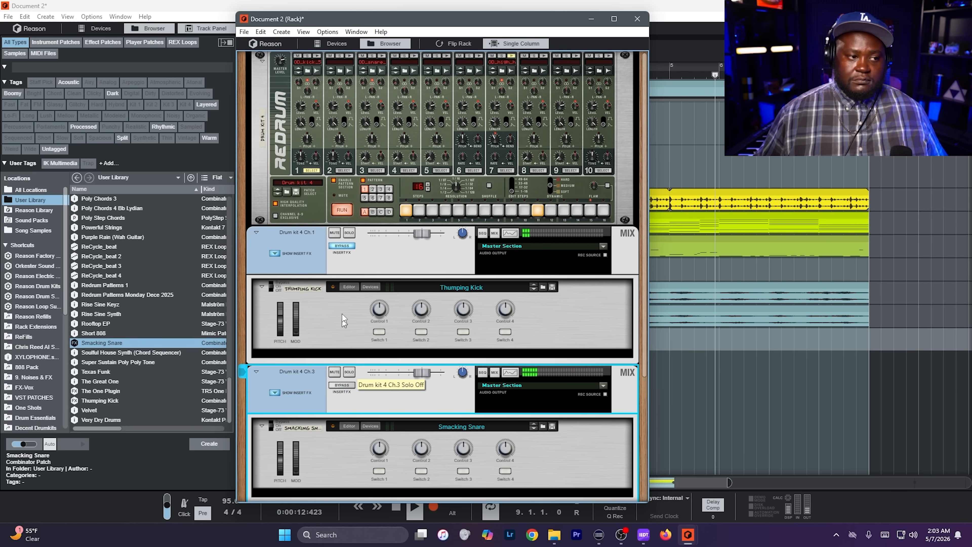
click(341, 246)
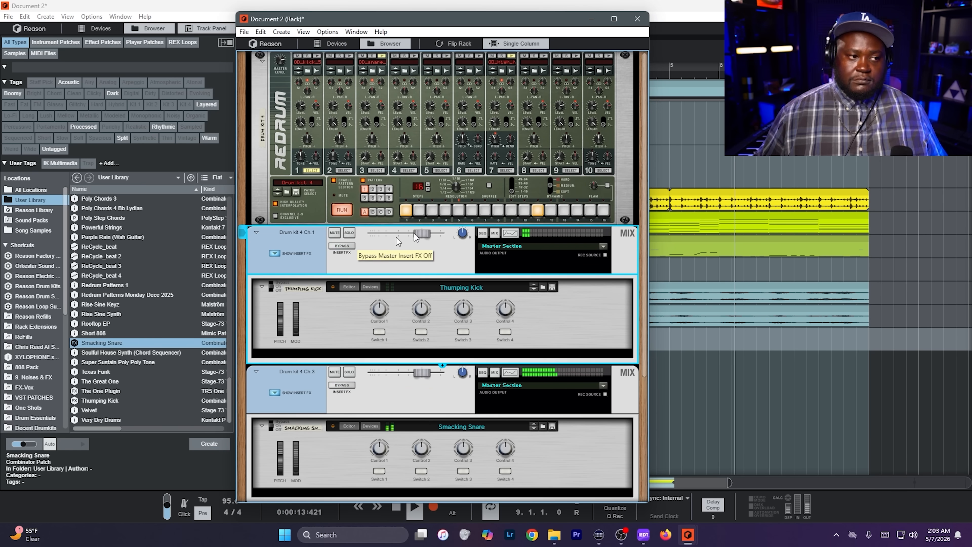
click(637, 19)
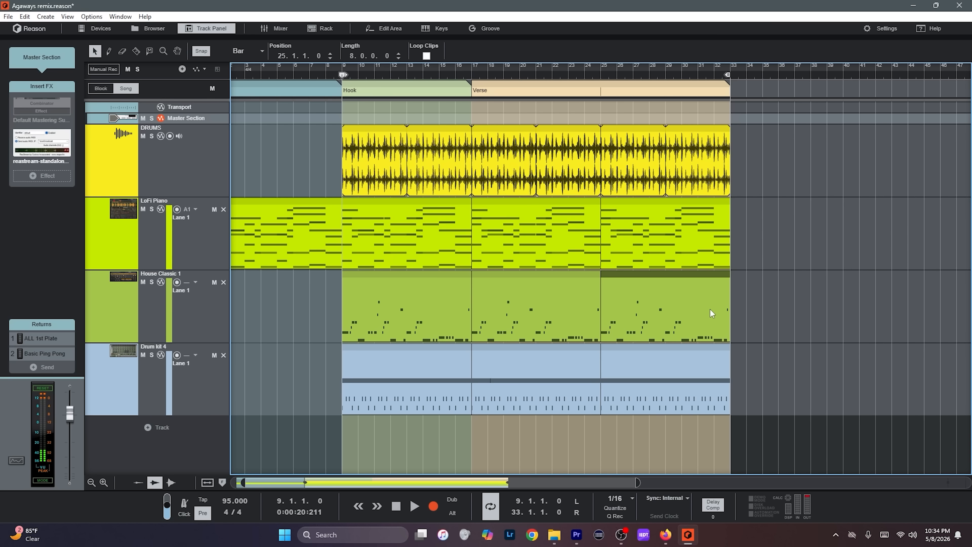
Play the Agaways remix arrangement from the Hook at bar 9.
key(space)
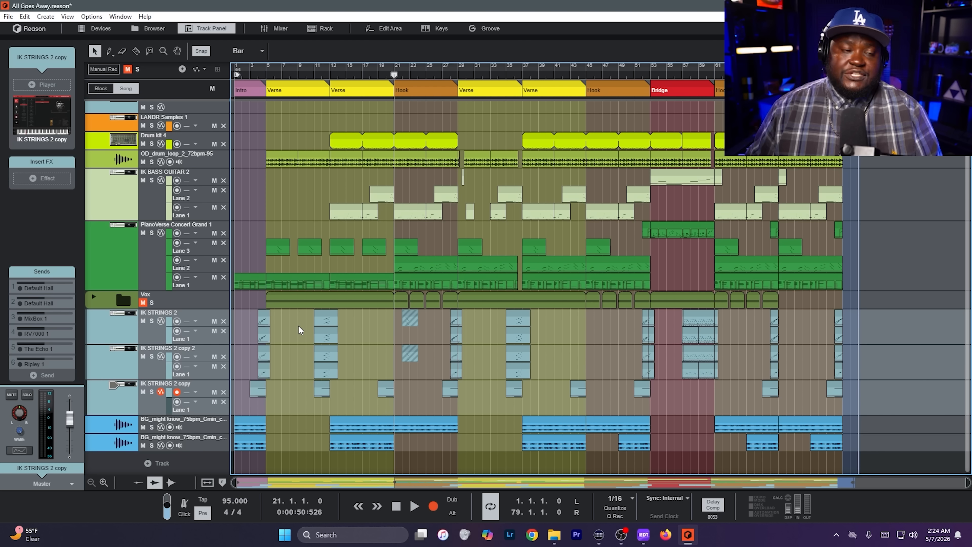
Move the three IK STRINGS 2 tracks and the two BG_might know audio tracks into a new track folder named Strings.
click(97, 336)
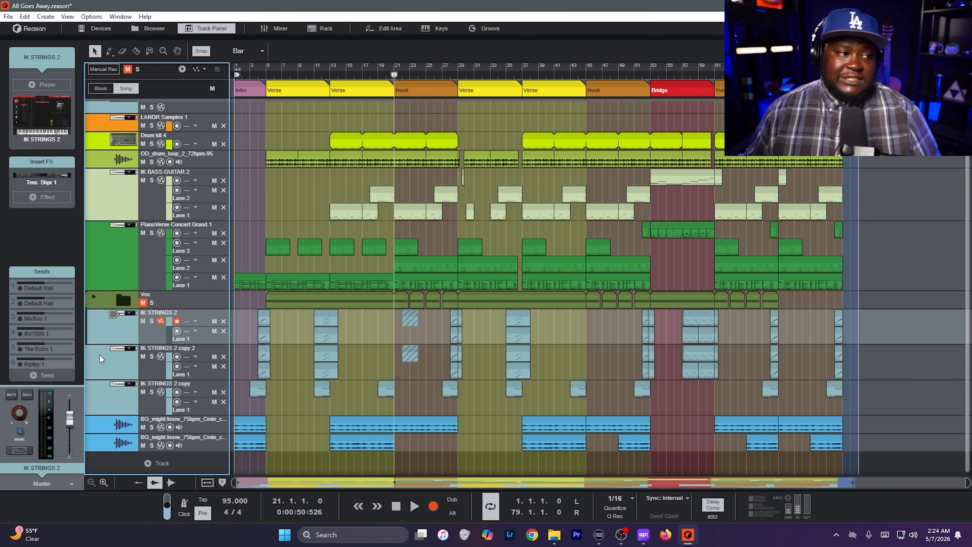
click(101, 404)
click(102, 426)
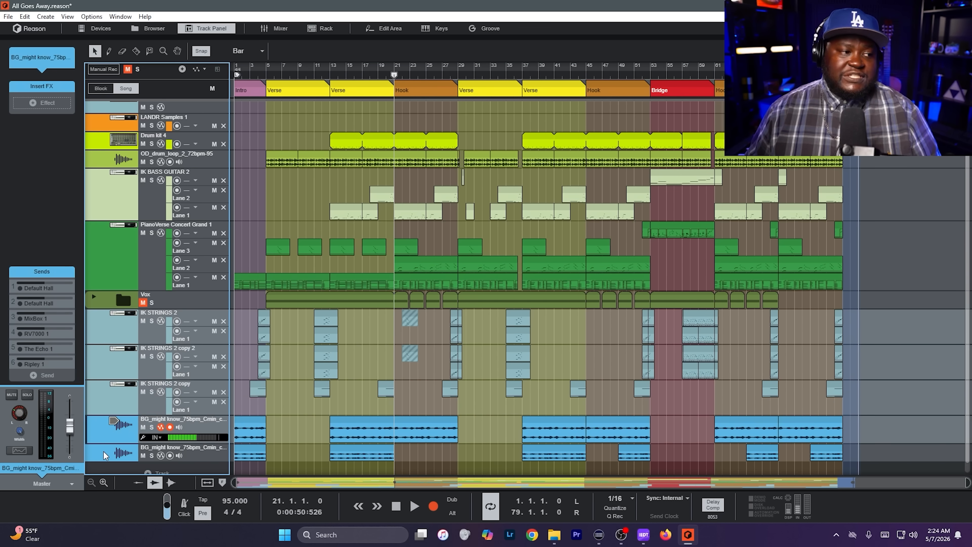
click(103, 452)
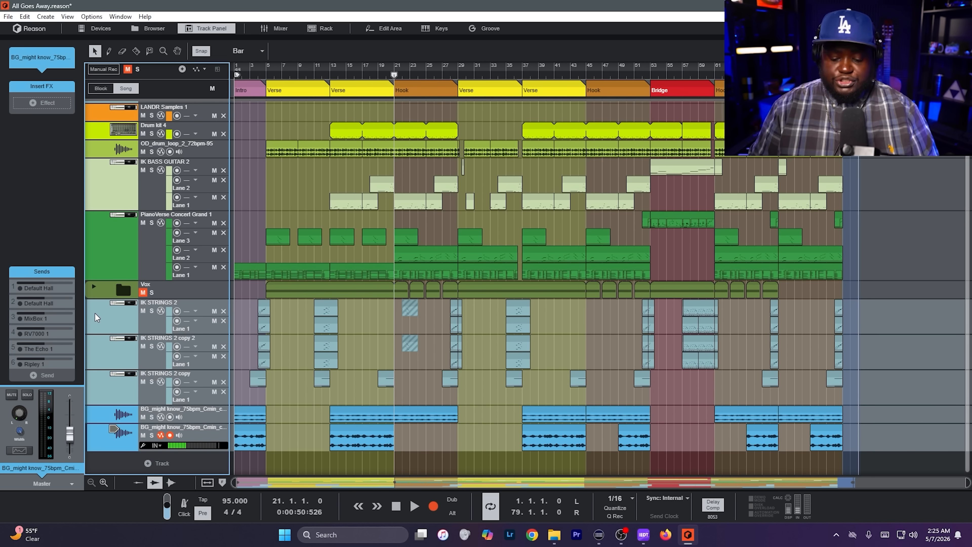
right_click(95, 314)
mouse_move(252, 265)
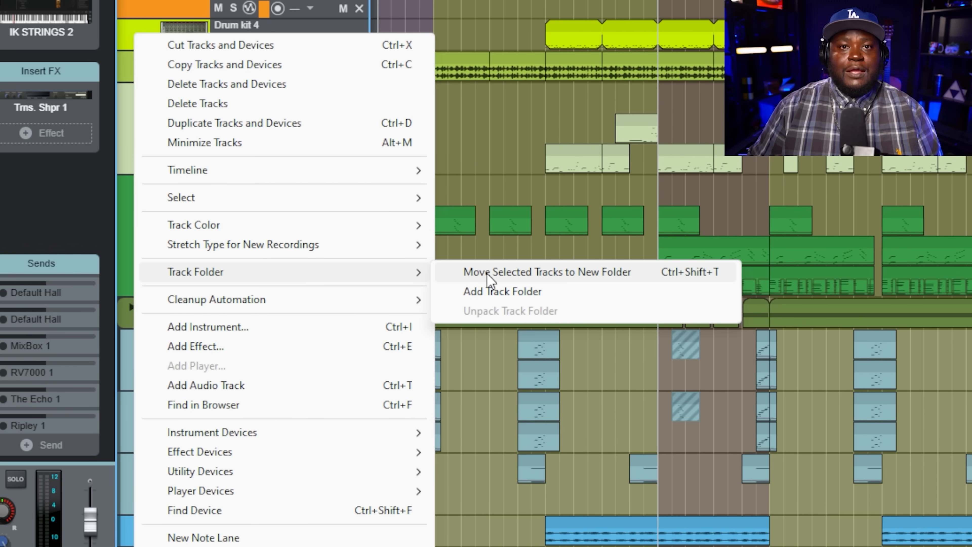
click(488, 272)
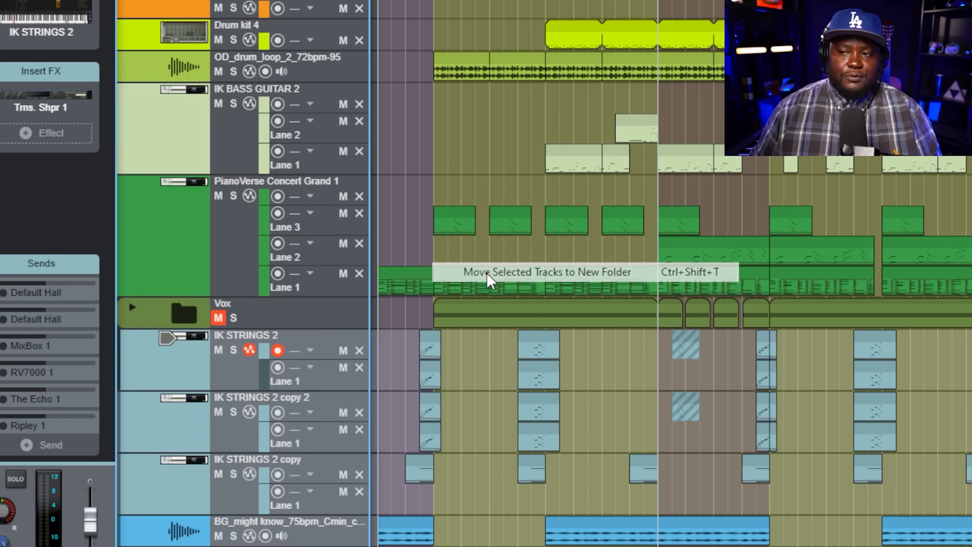
text(Strings)
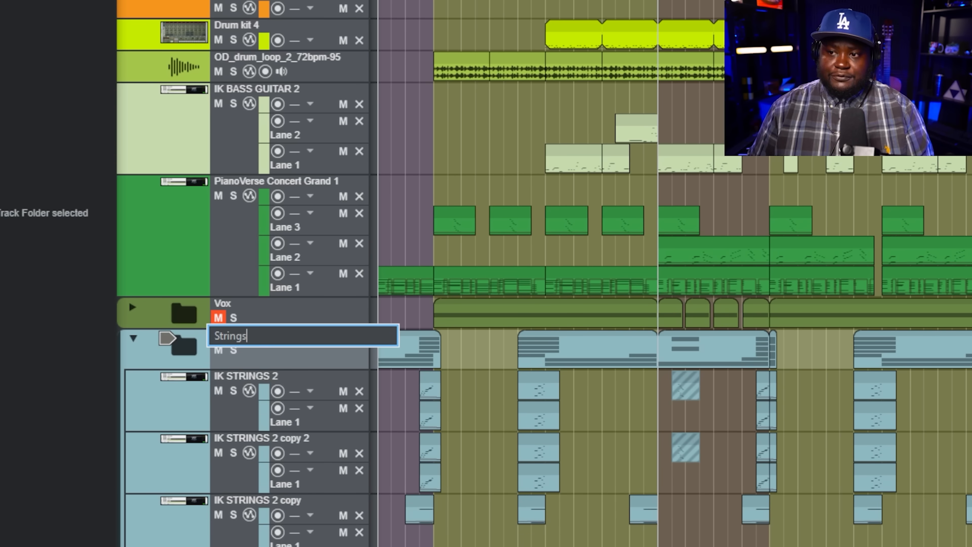
key(Return)
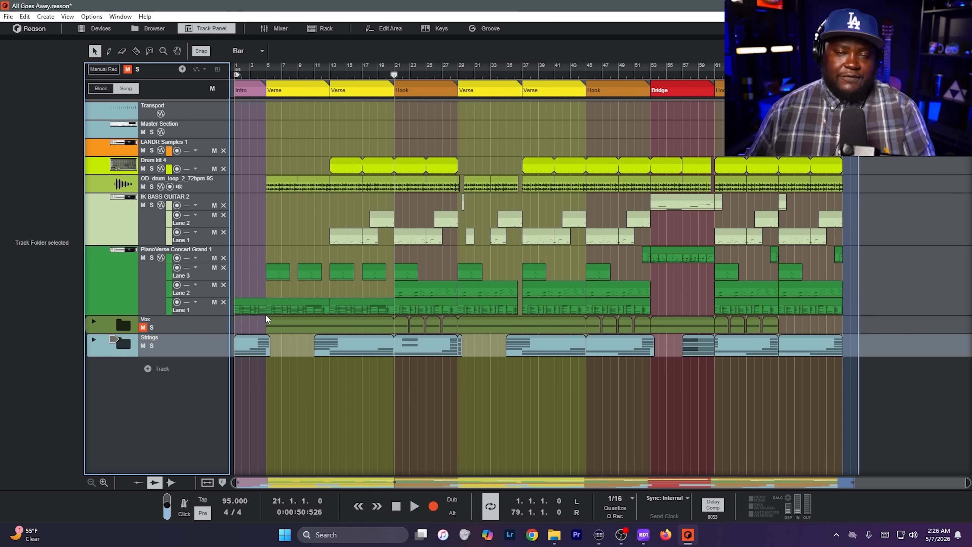
Show the mixer, look over the individual channels down to their faders, and hide it again.
key(F5)
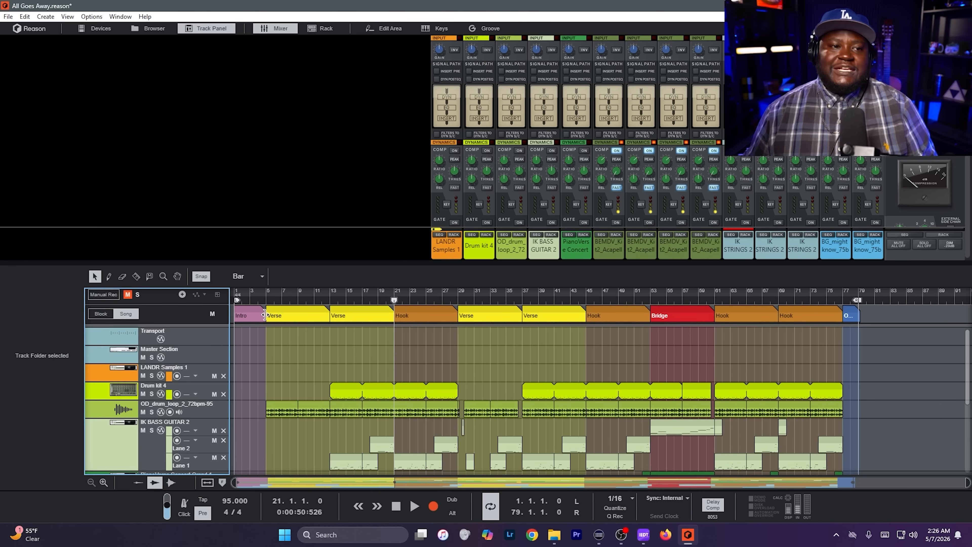
scroll(268, 383, down, 5)
scroll(568, 166, down, 5)
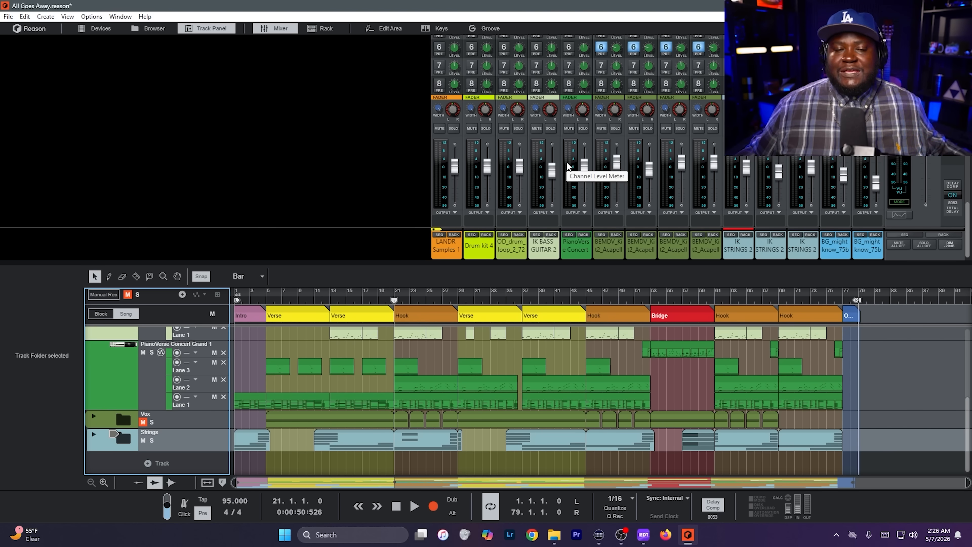
key(F5)
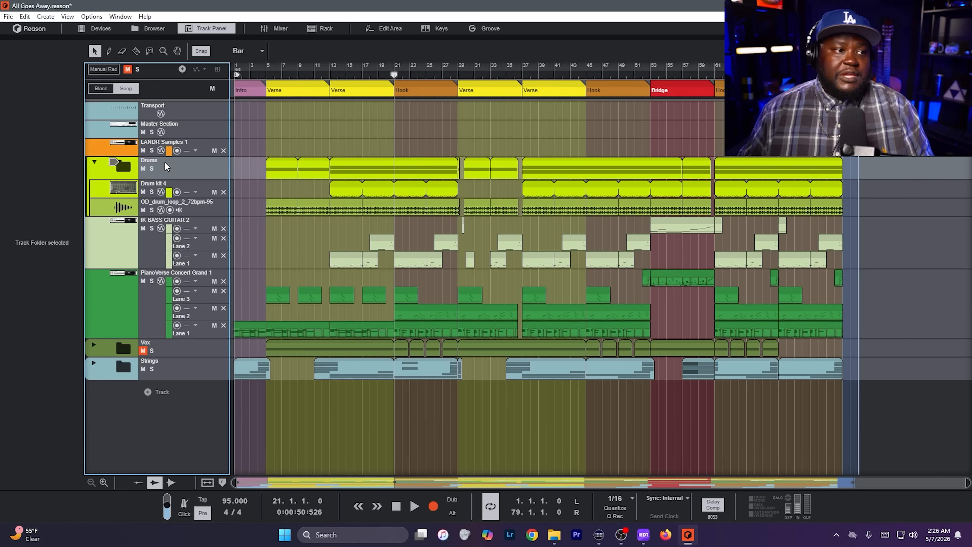
Collapse the Drums folder and group IK BASS GUITAR 2 and PianoVerse Concert Grand 1 in a new folder named Acoustic.
click(94, 163)
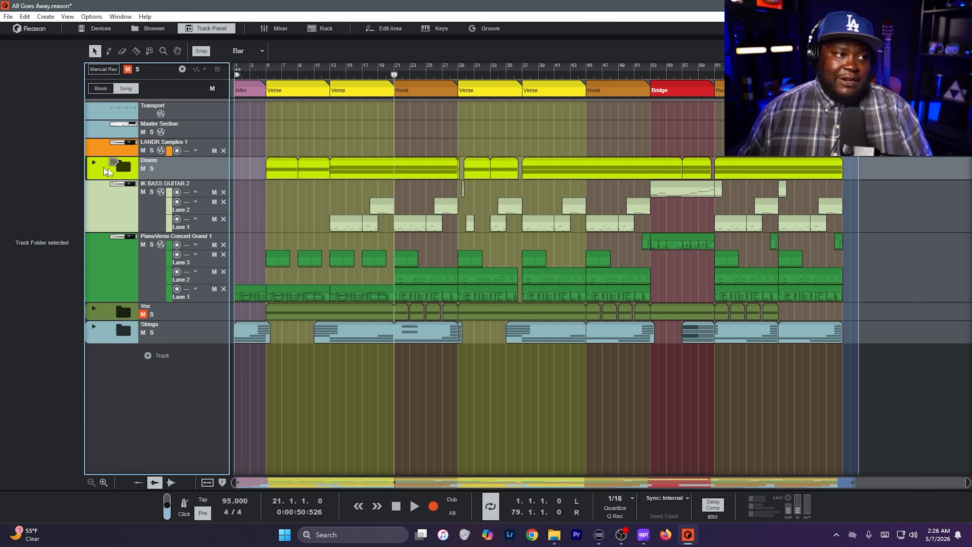
click(97, 198)
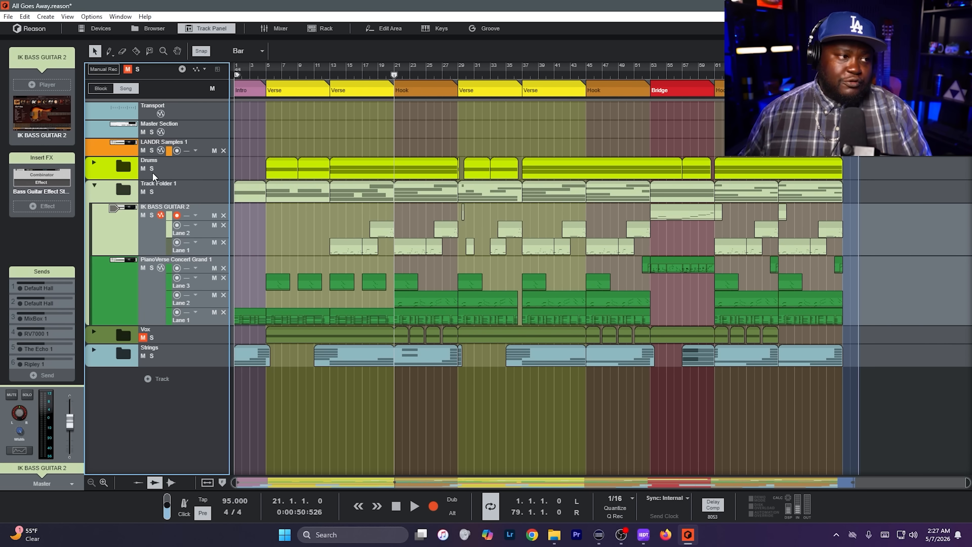
double_click(159, 183)
text(Acoustic)
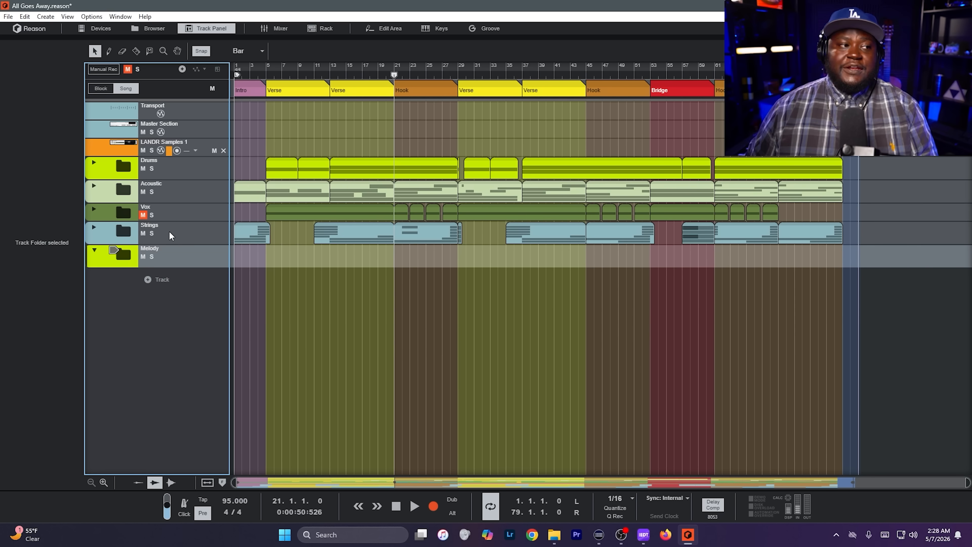
Move the Acoustic, Vox and Strings folders together into the Melody folder.
click(170, 232)
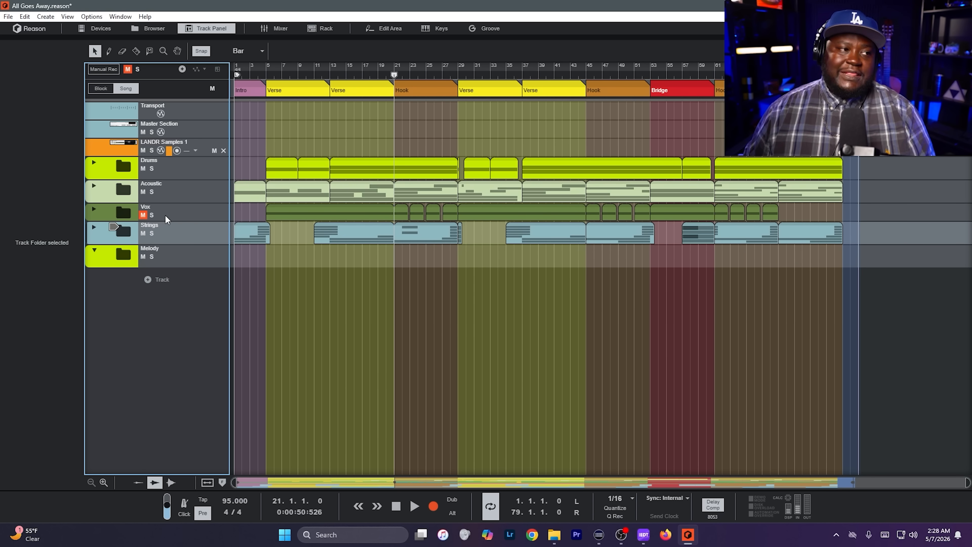
shift+click(159, 194)
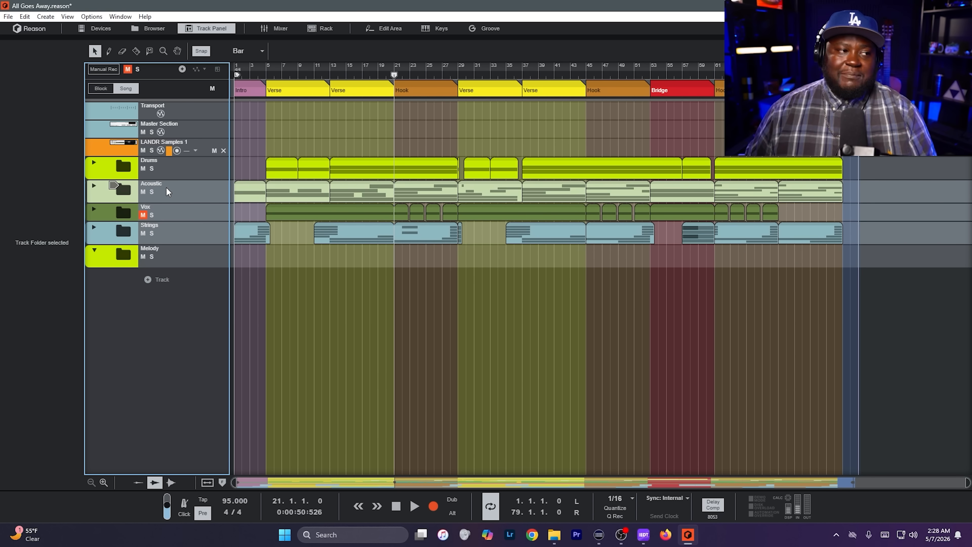
drag(173, 189, 159, 257)
Add a new track folder below Melody and name it ALL.
click(157, 214)
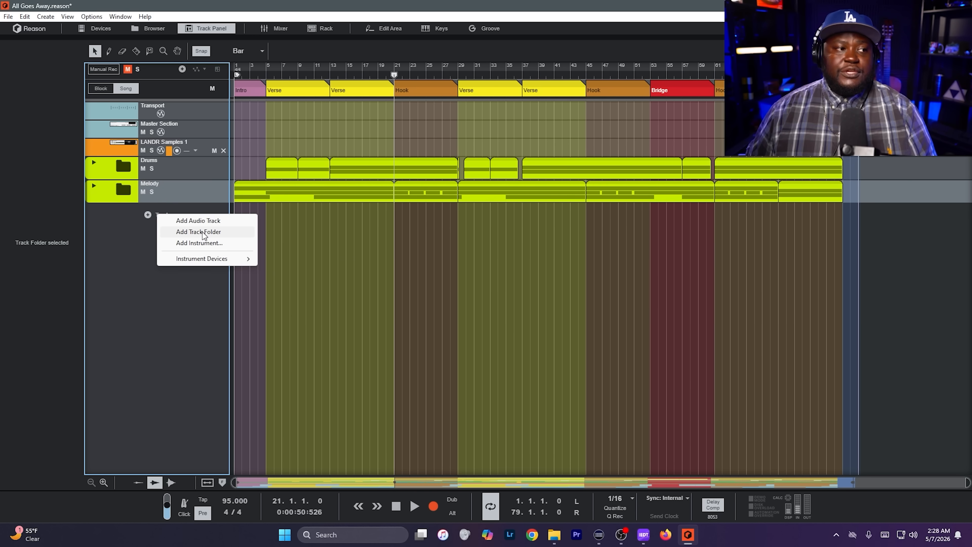
click(204, 233)
double_click(163, 206)
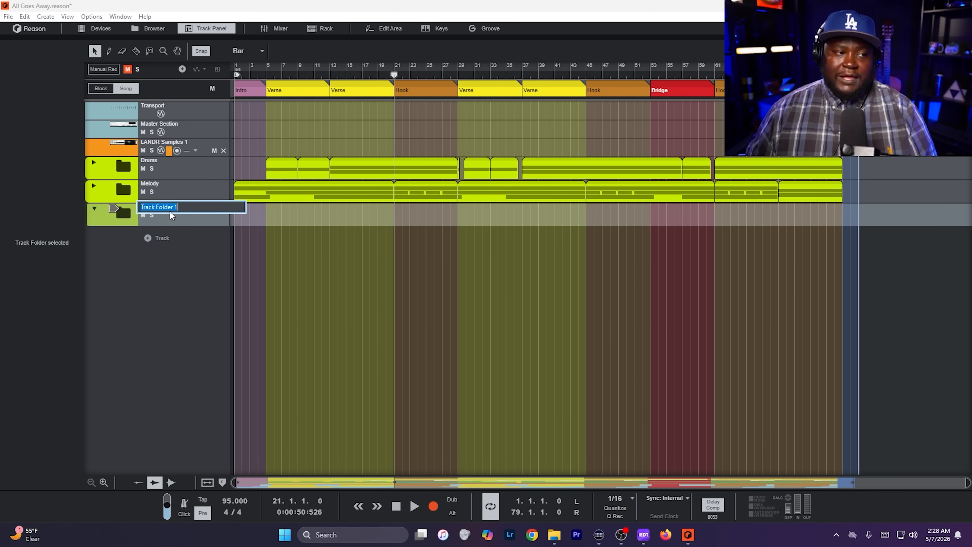
text(Beat)
key(Return)
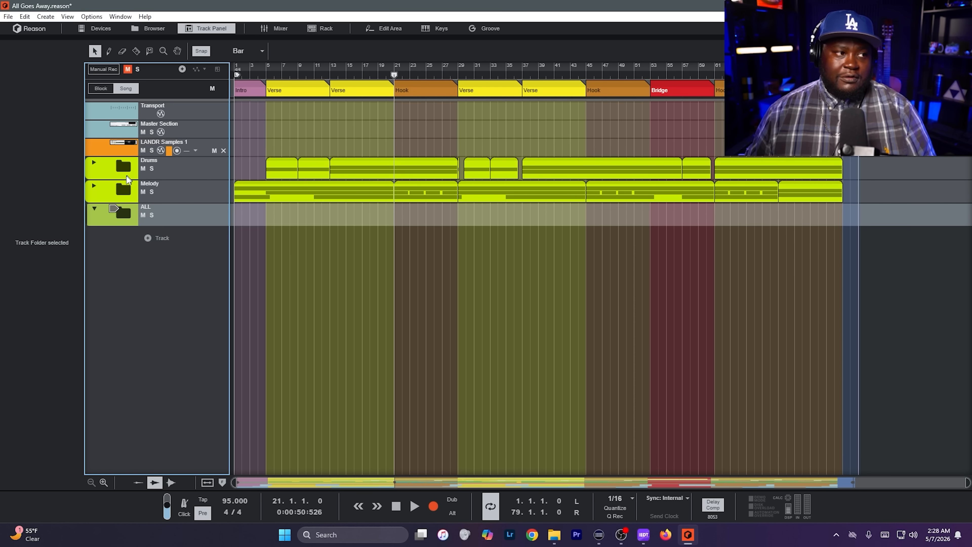
Move the Melody and Drums folders into the ALL folder and collapse ALL.
drag(123, 189, 125, 217)
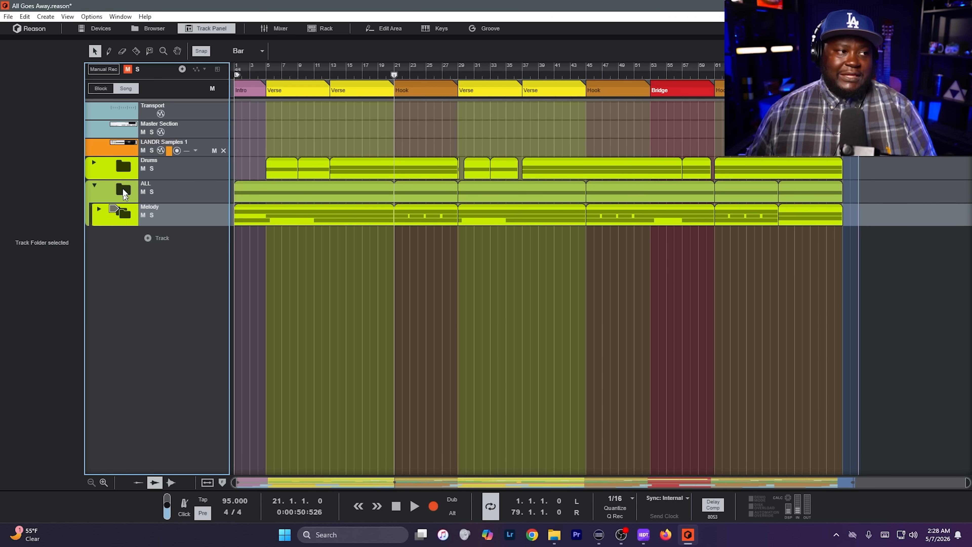
drag(124, 168, 128, 192)
click(95, 162)
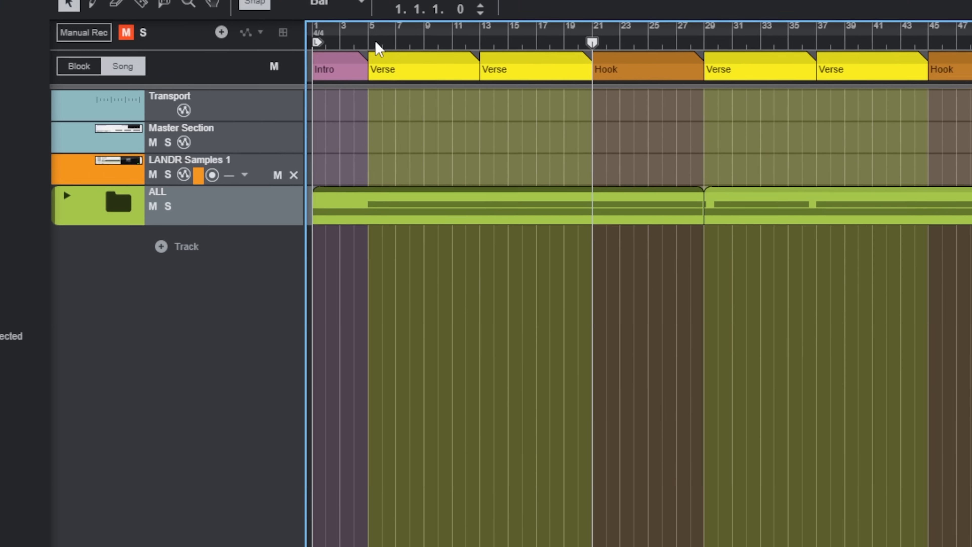
Play the arrangement with the ALL folder collapsed and jump ahead to about bar 19.
key(space)
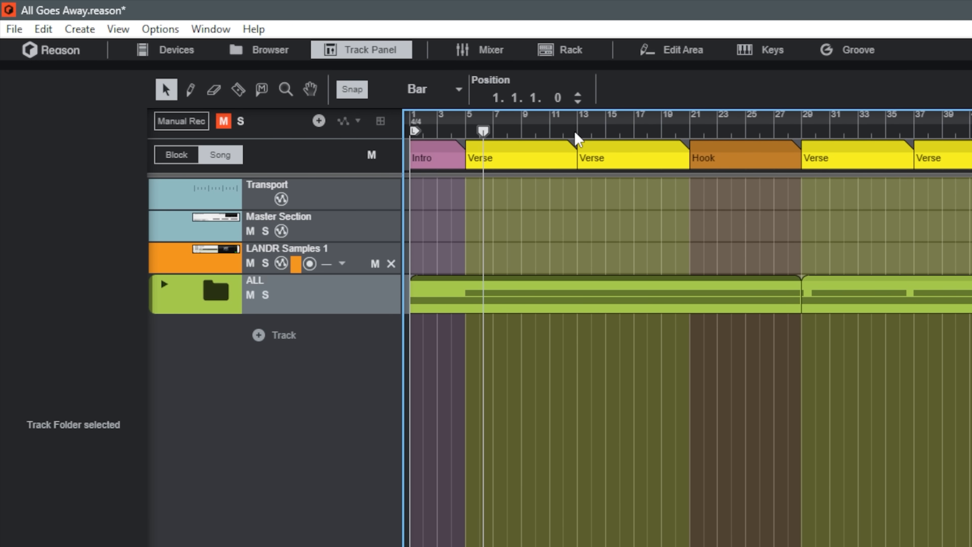
click(650, 131)
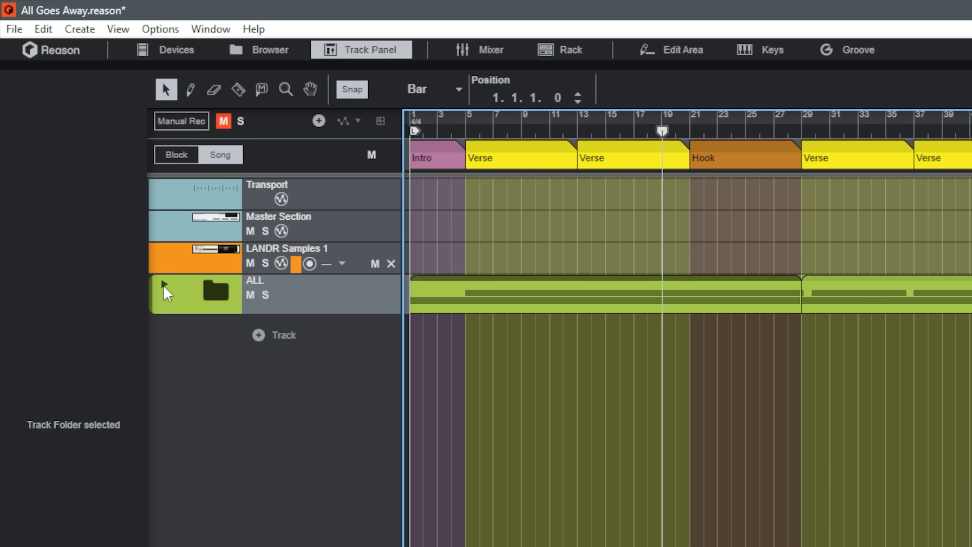
Expand the ALL folder with every nested folder and look over the tracks inside.
click(164, 287)
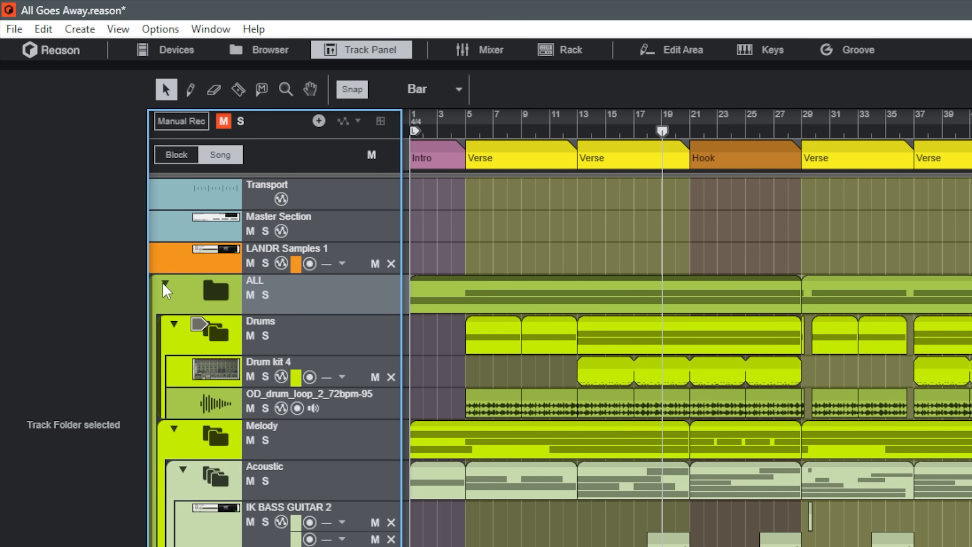
scroll(167, 292, down, 5)
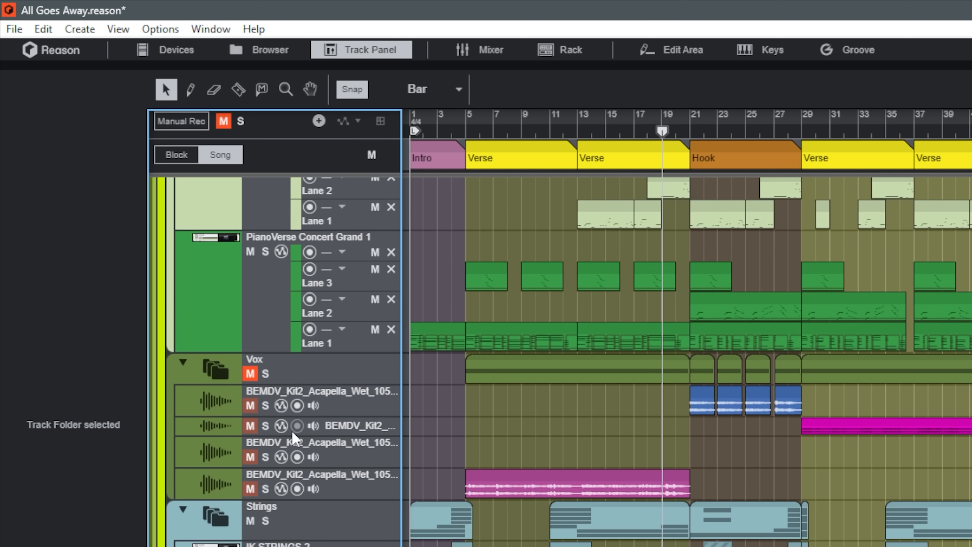
scroll(292, 437, up, 5)
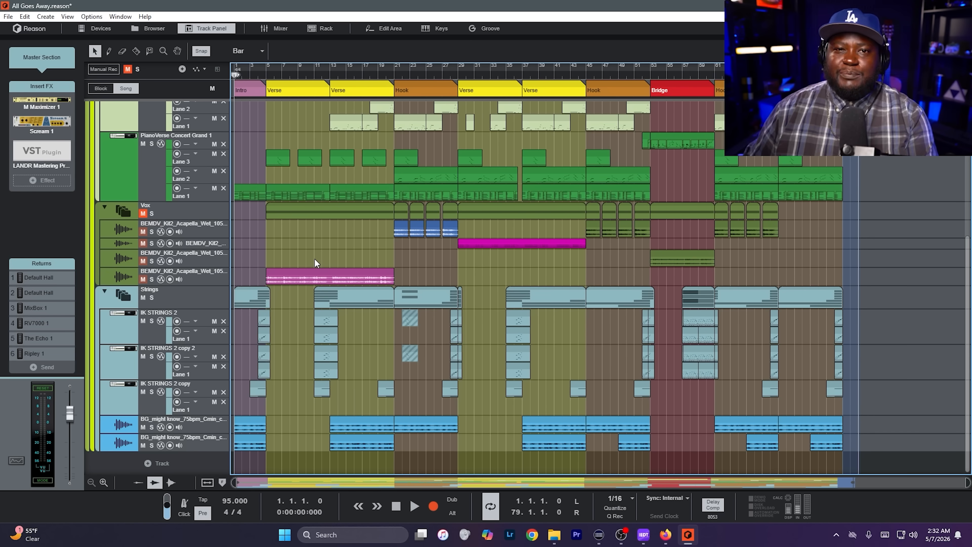
Show the mixer to examine the channels of the foldered tracks, and hide it again.
key(F5)
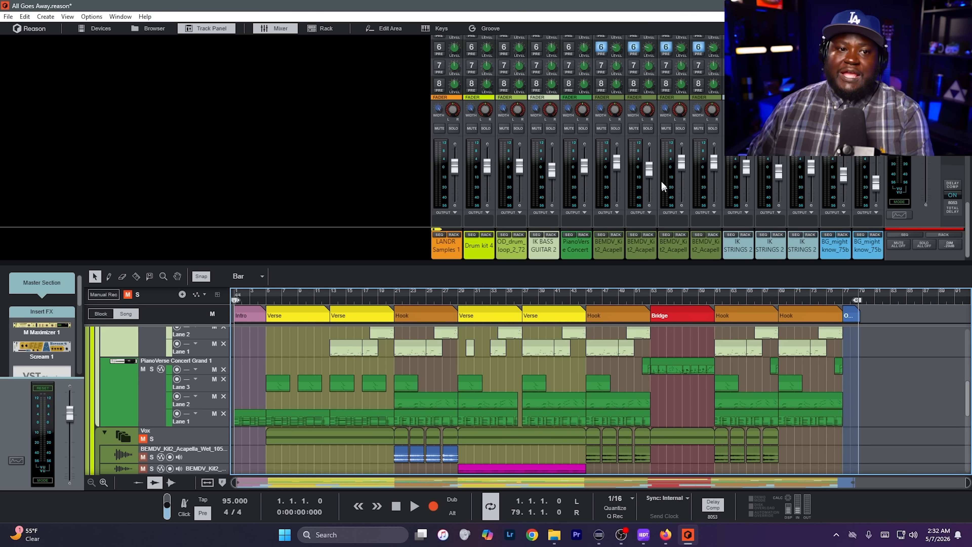
key(F5)
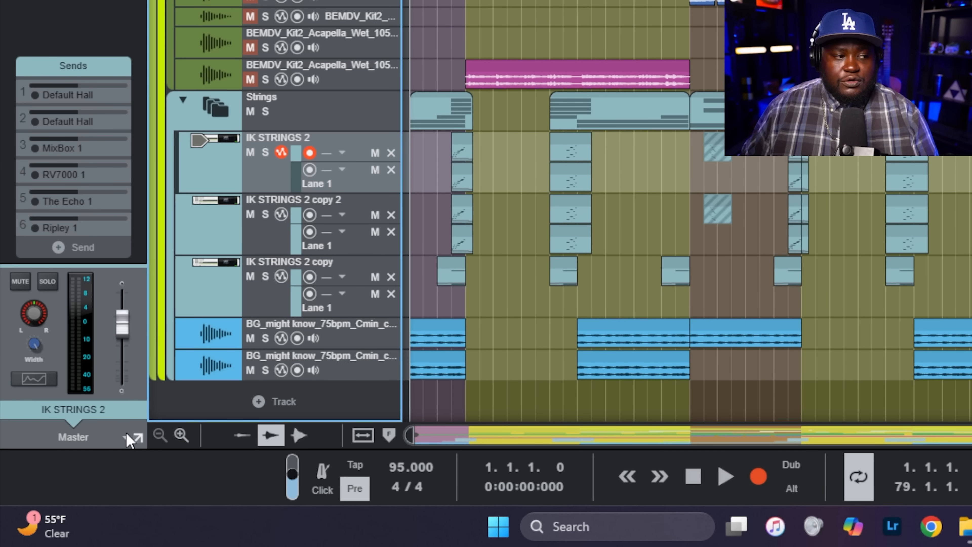
Route the three IK STRINGS 2 tracks to a new output bus and select each track to check its output.
click(126, 439)
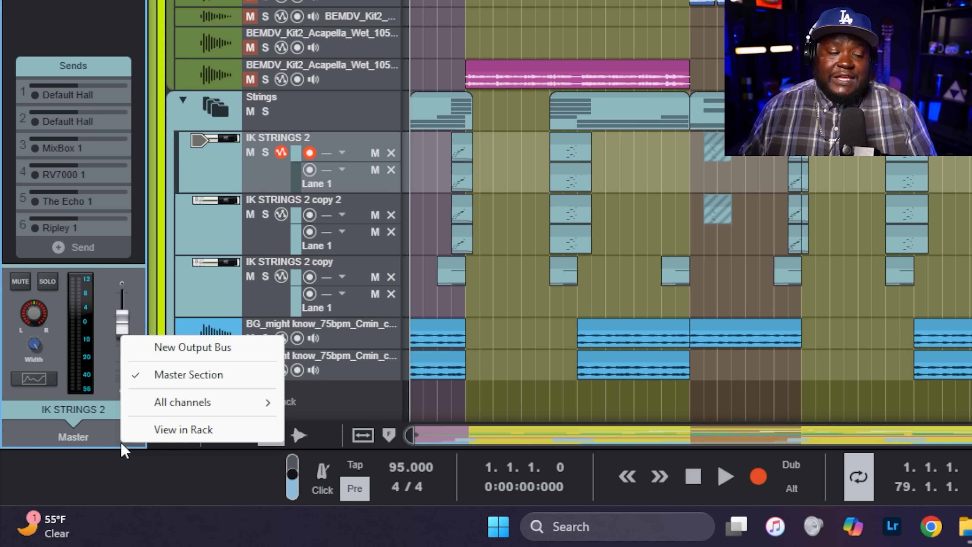
click(173, 347)
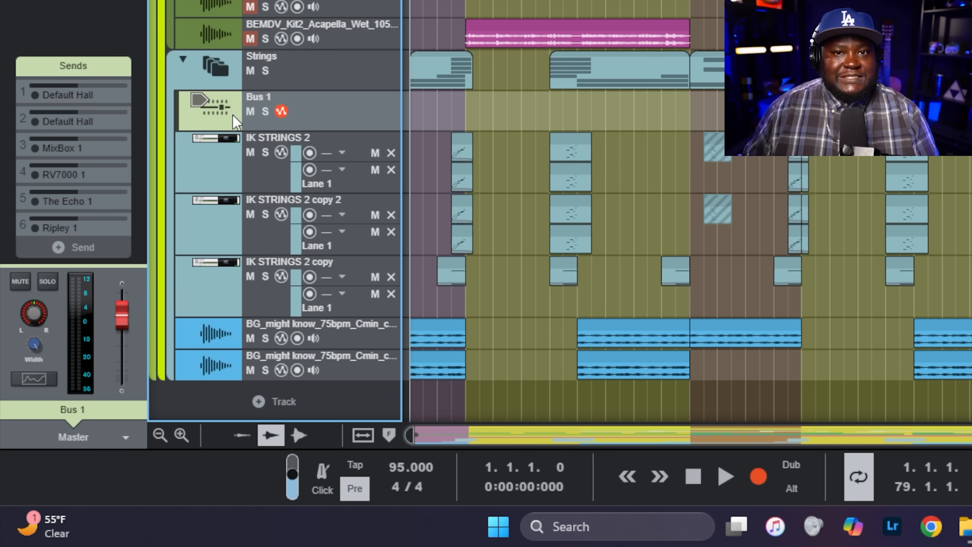
click(229, 160)
click(220, 235)
click(216, 286)
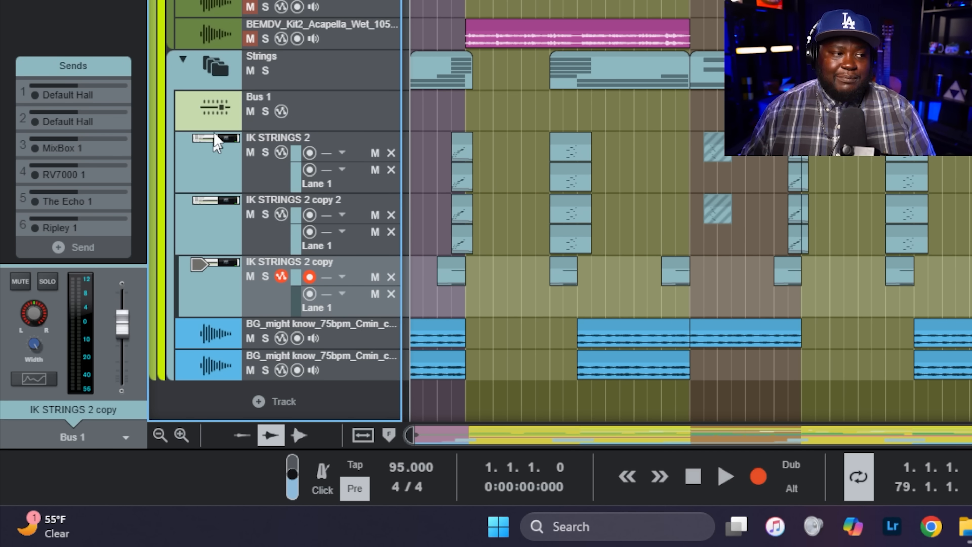
Rename the Bus 1 track inside the Strings folder to Strings and check its channel strip.
click(231, 107)
double_click(261, 105)
text(Strings)
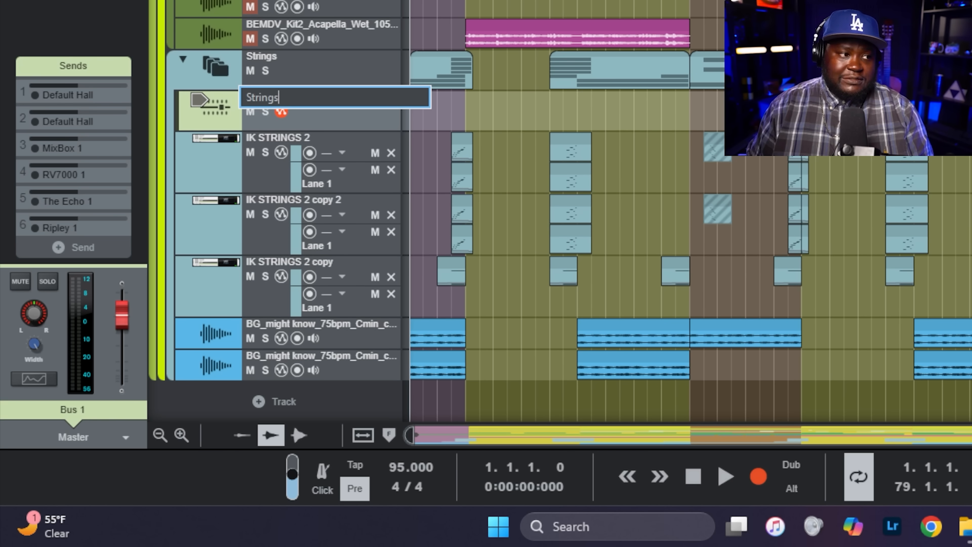
key(Return)
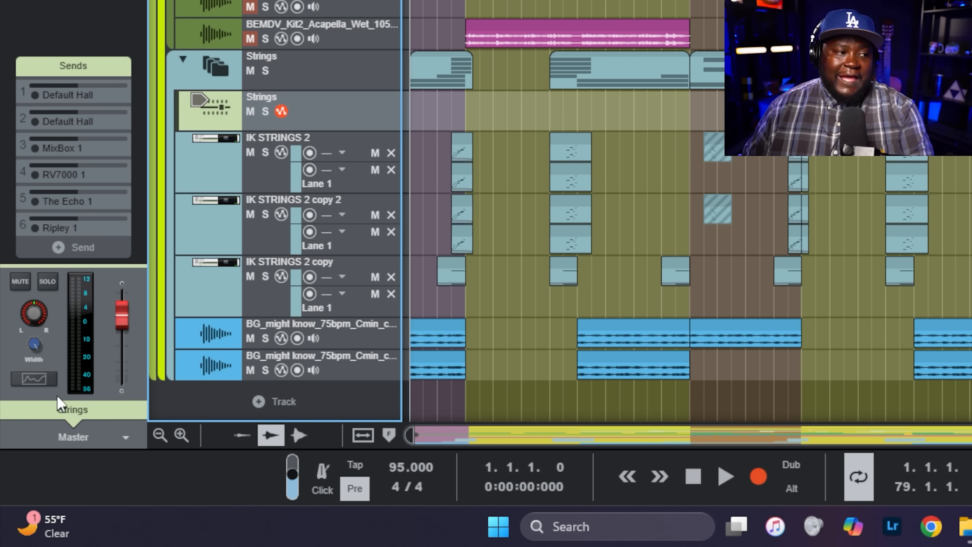
click(48, 383)
click(48, 383)
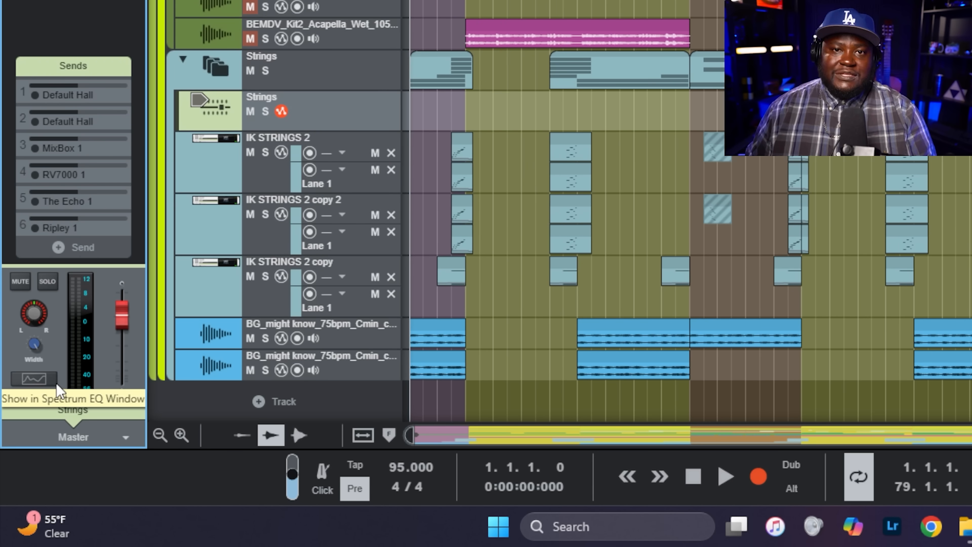
Examine the file types offered for exporting the song as an audio file, including MP3, and leave without exporting.
drag(238, 336, 178, 364)
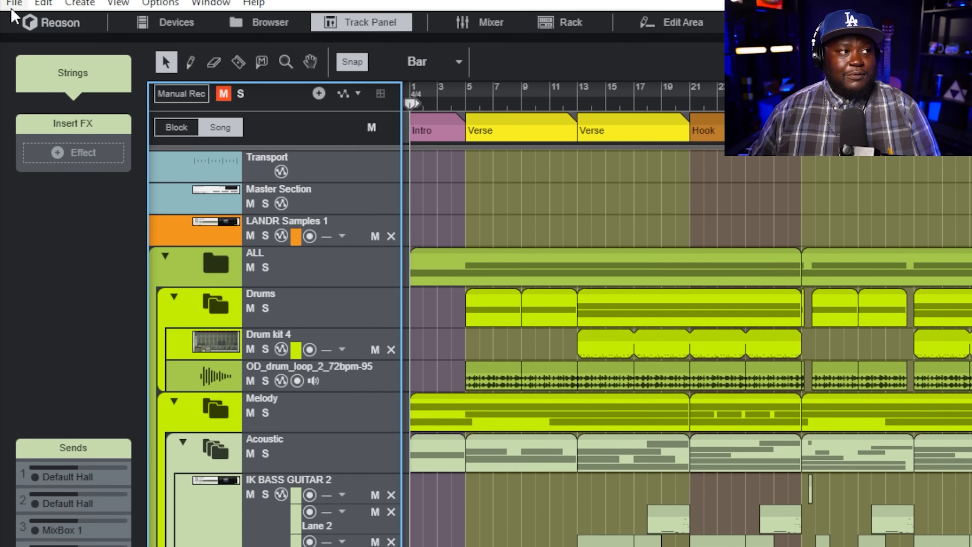
click(27, 7)
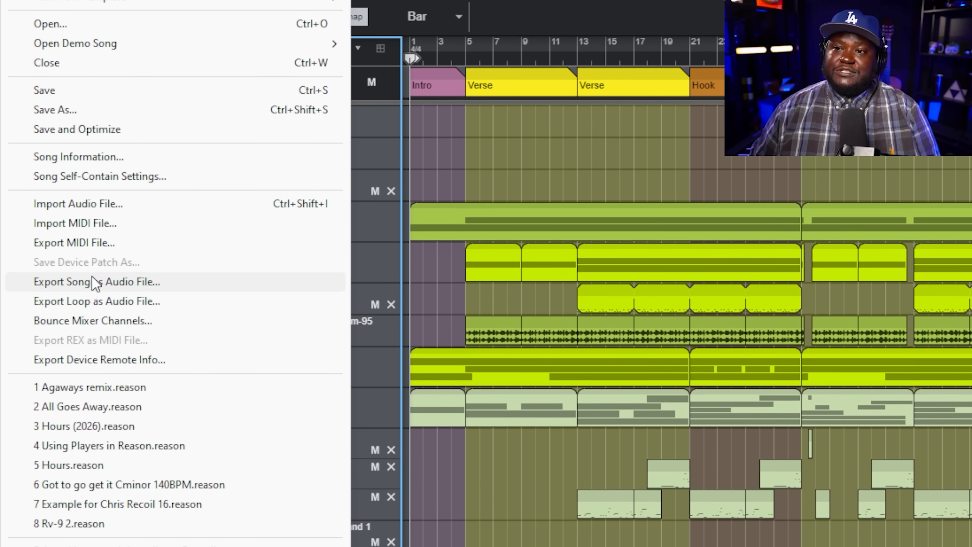
click(92, 282)
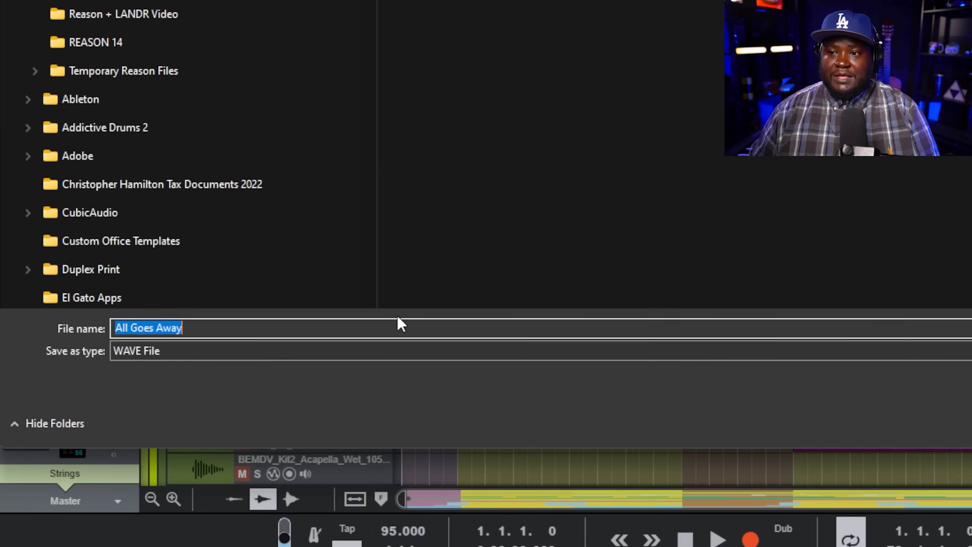
click(349, 421)
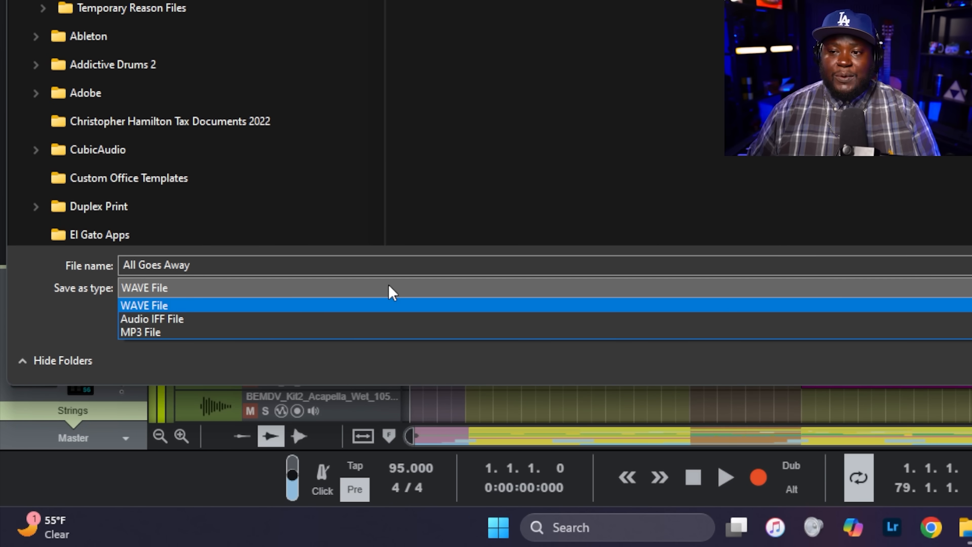
click(351, 333)
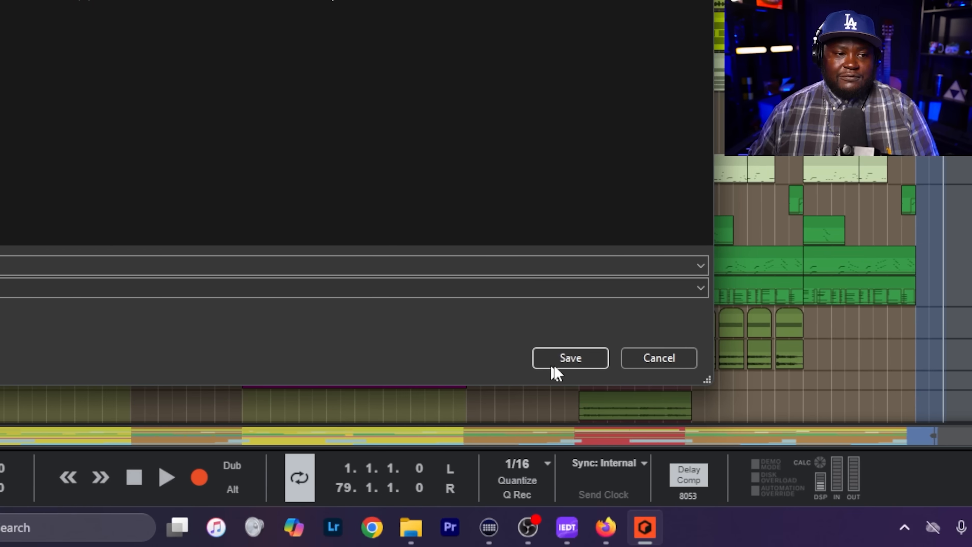
click(746, 356)
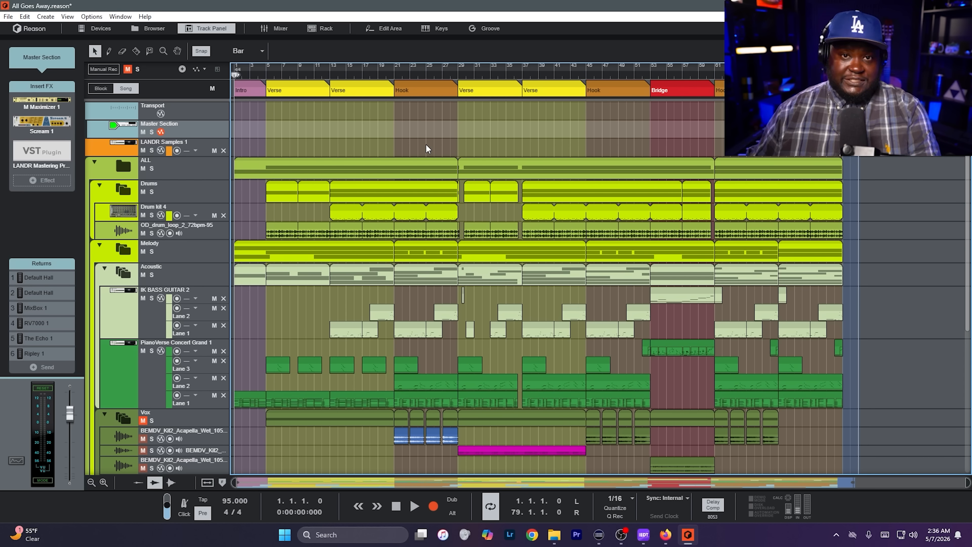
Select the Master Section, show the effect devices, and add the Polar Dual Pitch Shifter as a new send effect.
click(183, 132)
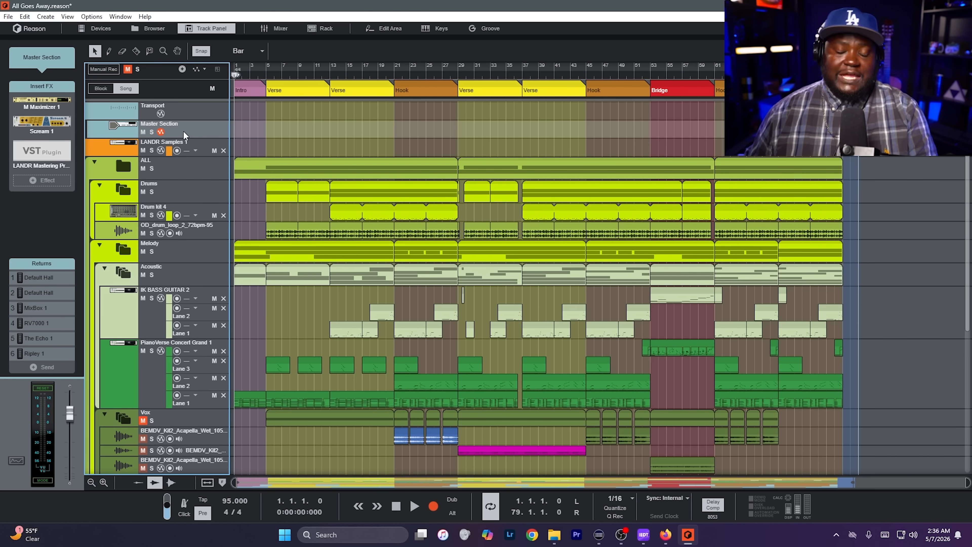
key(F3)
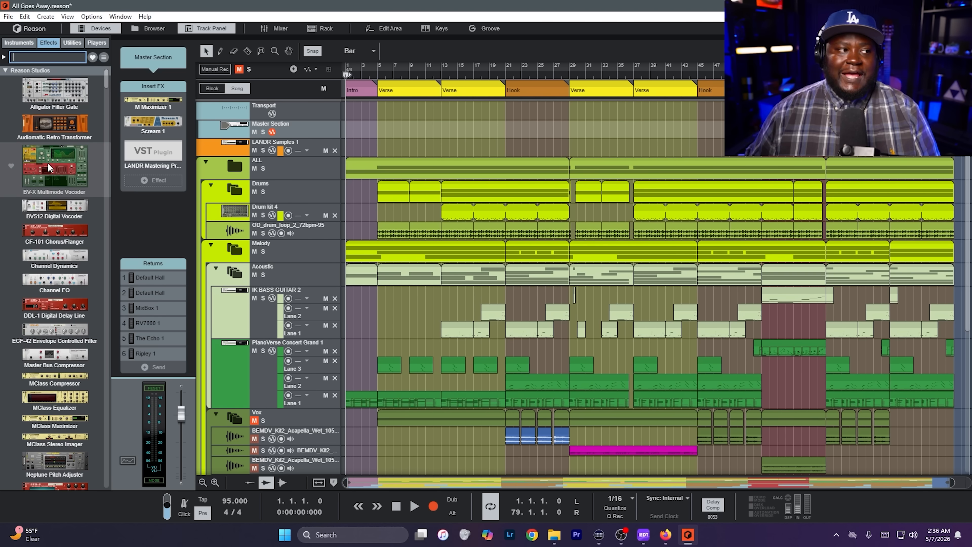
drag(55, 166, 159, 374)
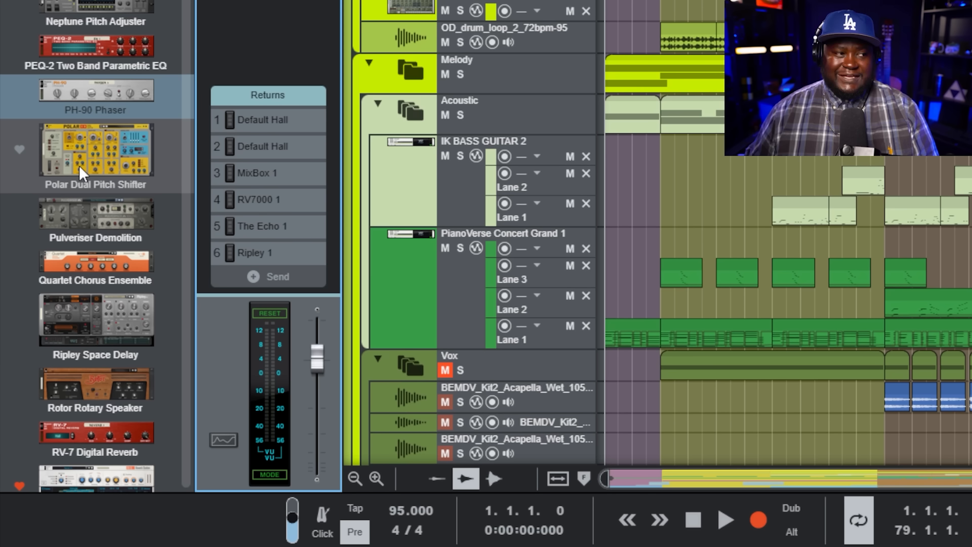
drag(79, 166, 278, 285)
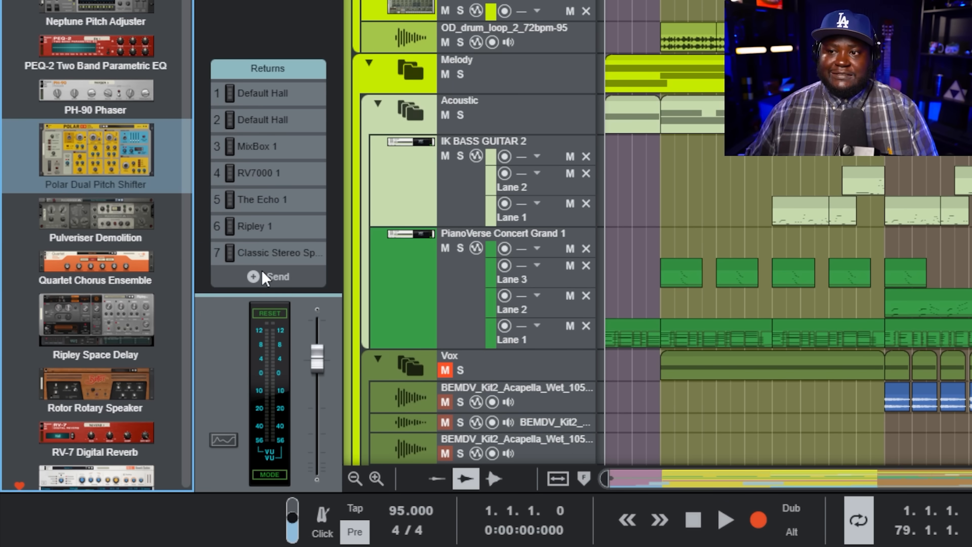